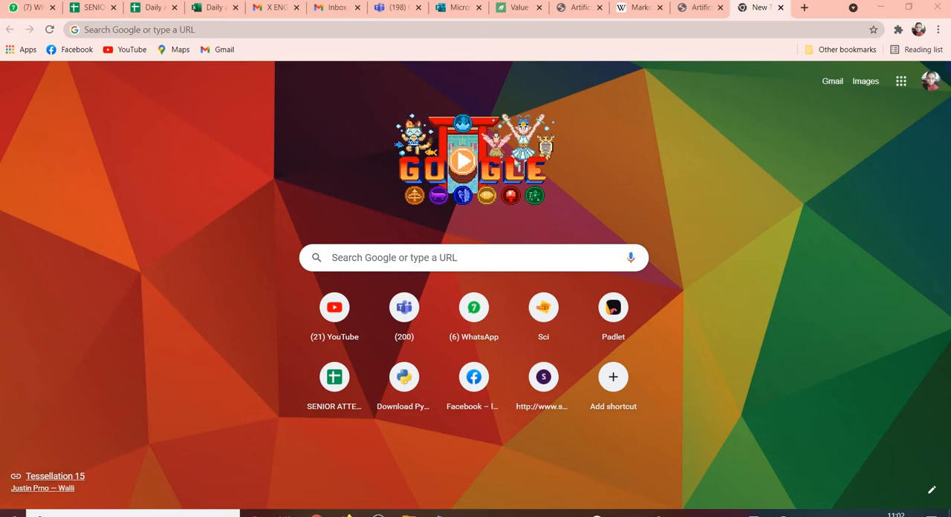
# Open padlet.com in the browser and log in with the Microsoft account.
pyautogui.click(217, 29)
pyautogui.write('pad')
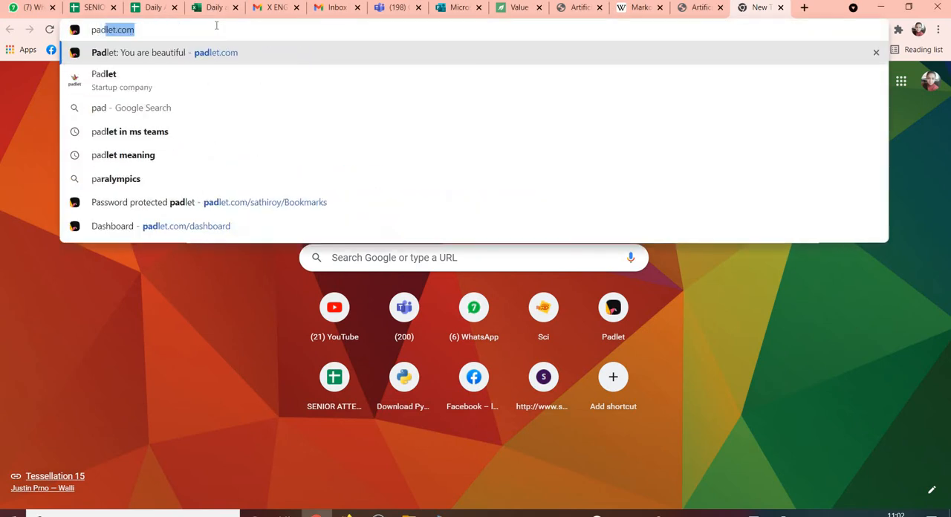
pyautogui.write('let')
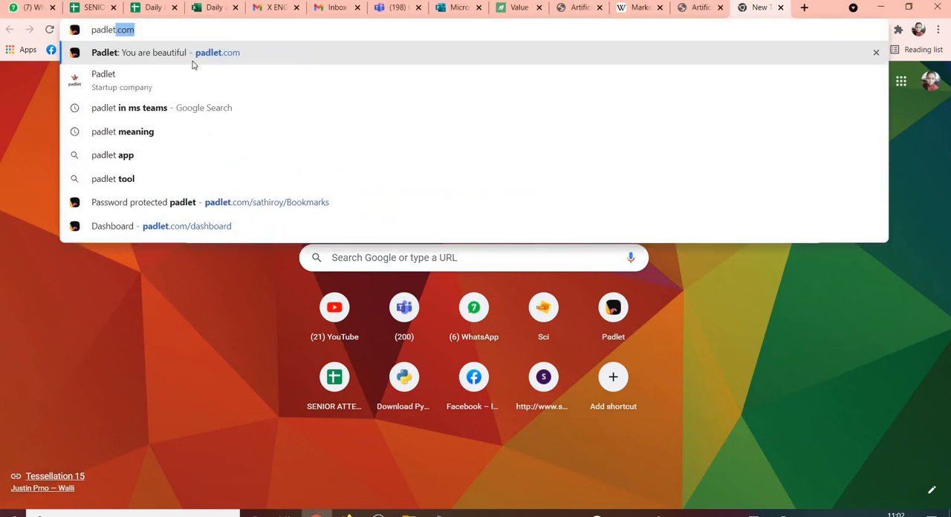
pyautogui.press('Return')
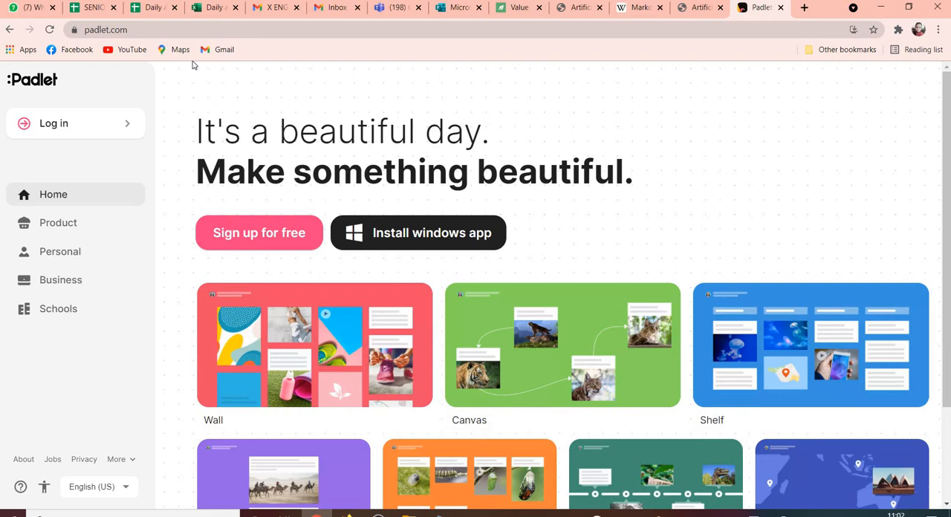
pyautogui.click(87, 133)
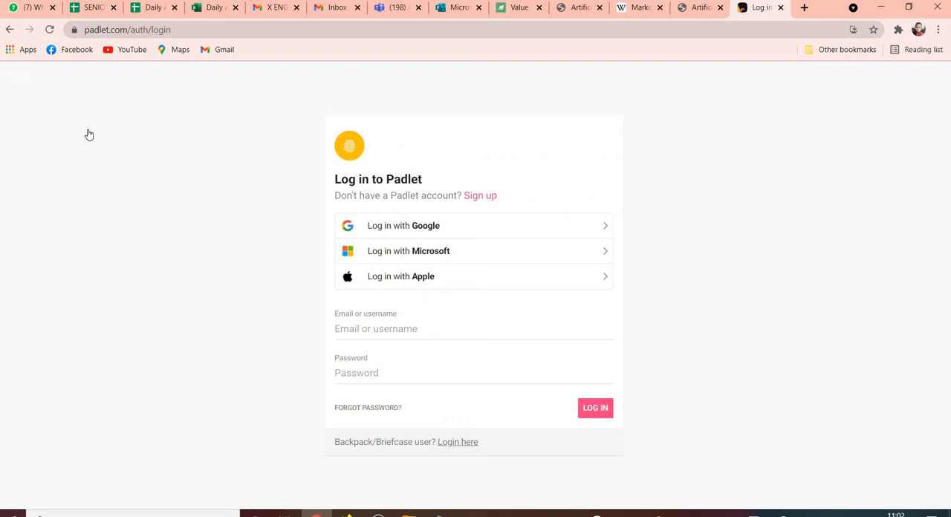
pyautogui.click(459, 250)
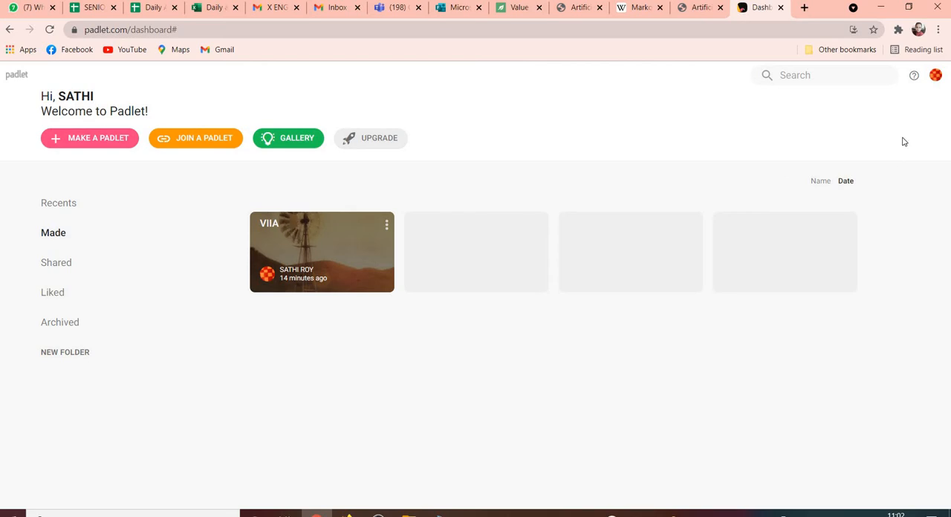
# Check the account's padlet usage, and create a new blank padlet with the Wall layout.
pyautogui.click(937, 76)
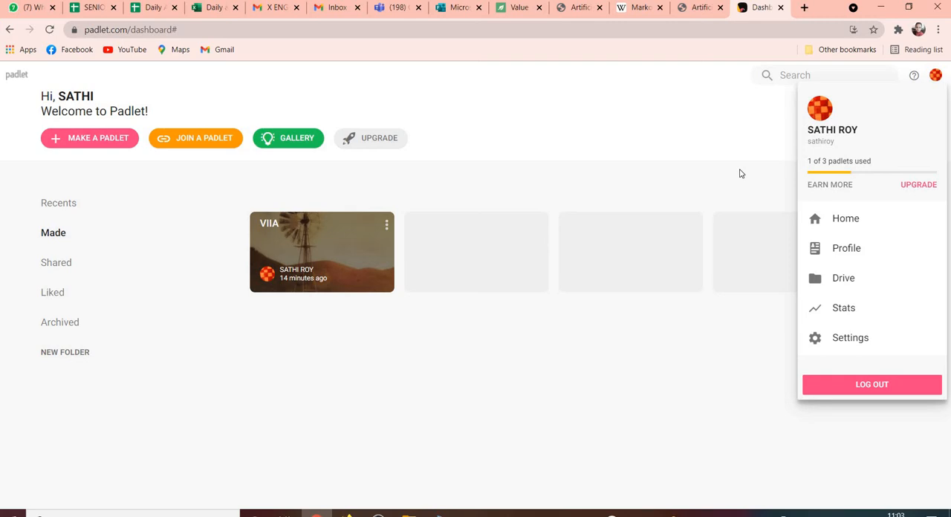
pyautogui.click(696, 166)
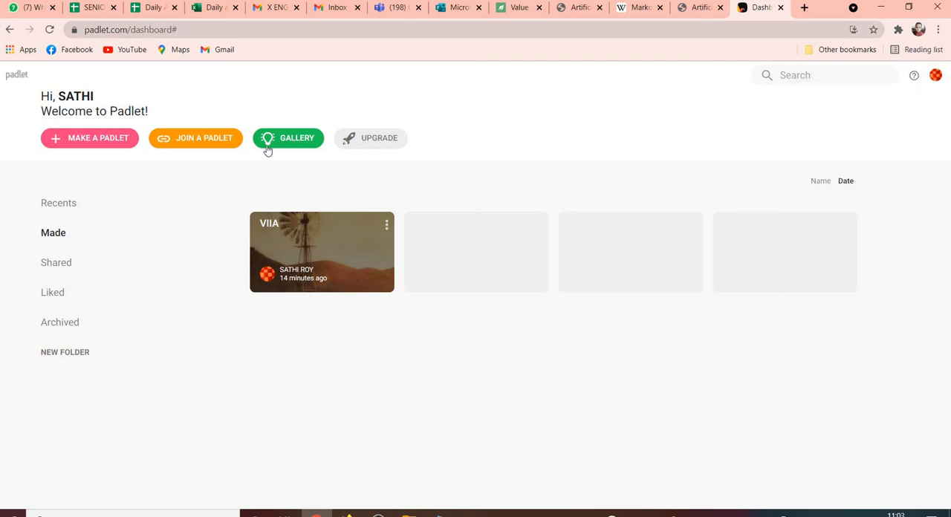
pyautogui.click(101, 147)
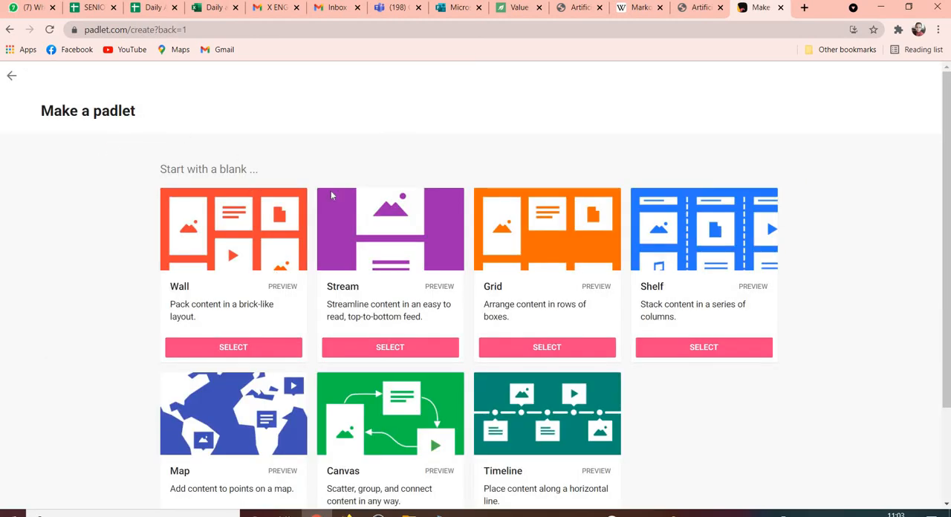
pyautogui.click(271, 349)
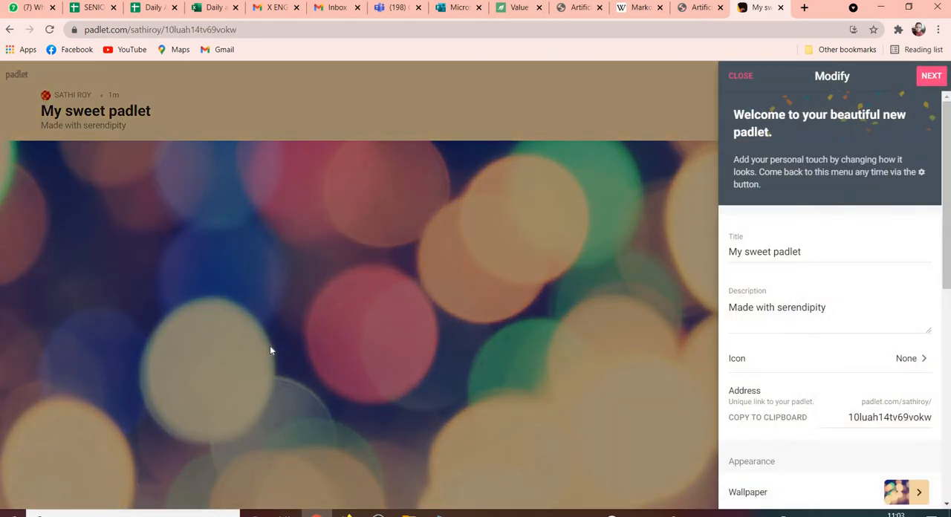
# Title the new padlet "My first Padlet" and finish its setup to start posting.
pyautogui.tripleClick(811, 246)
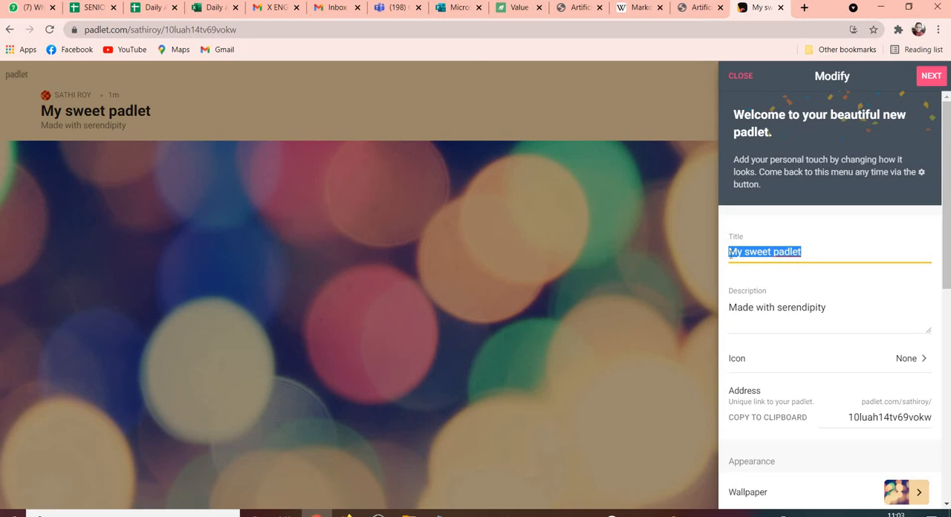
pyautogui.write('My fi')
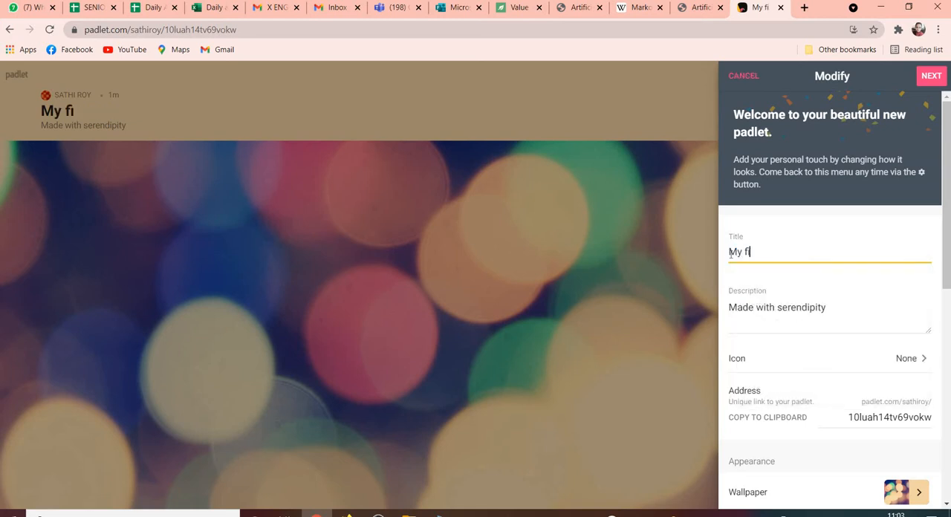
pyautogui.write('rst Padlet')
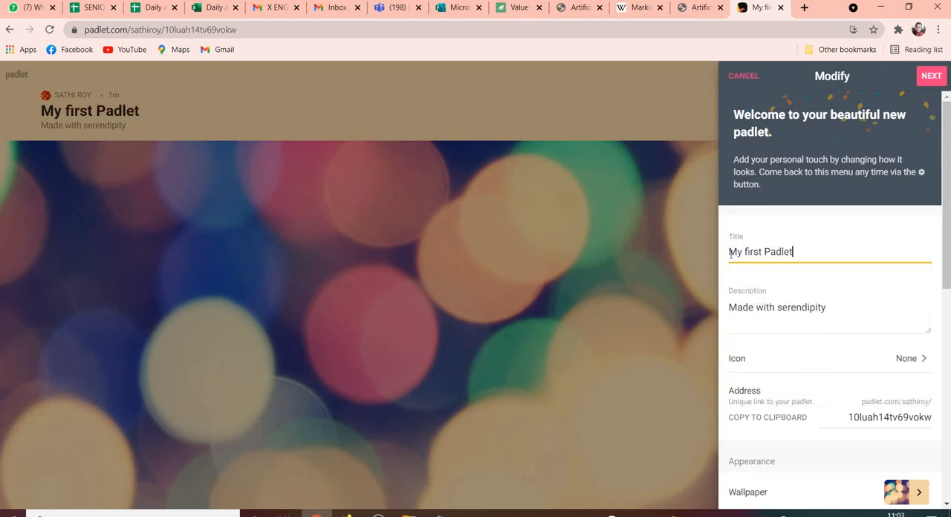
pyautogui.click(928, 78)
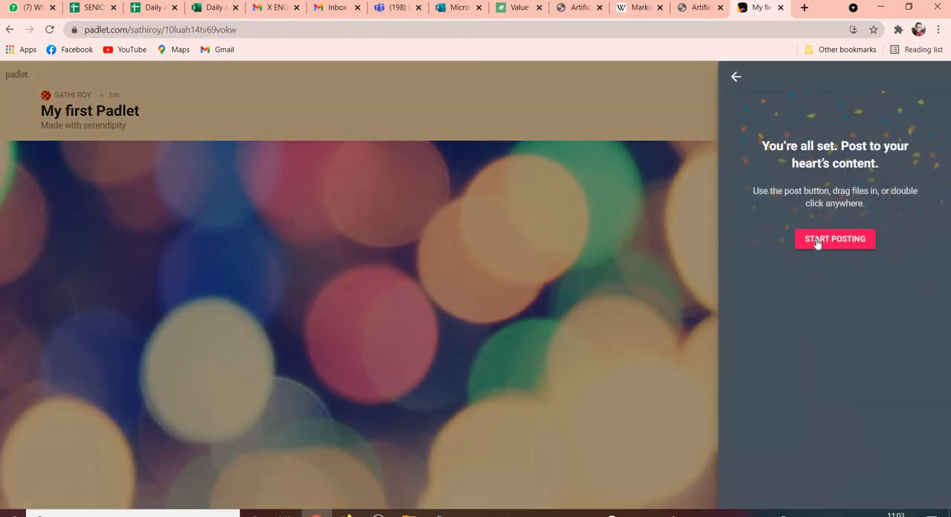
pyautogui.click(818, 240)
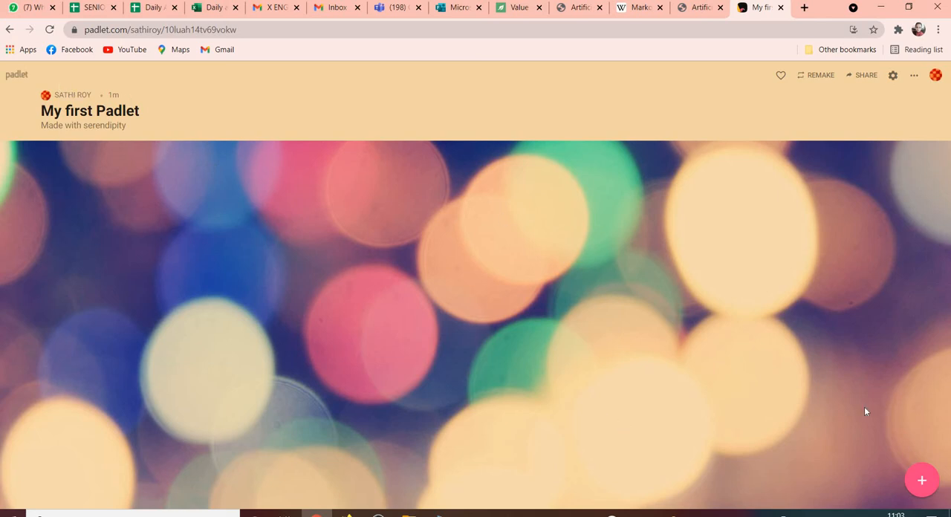
# Start a new post on the wall with the subject "Maths".
pyautogui.click(925, 485)
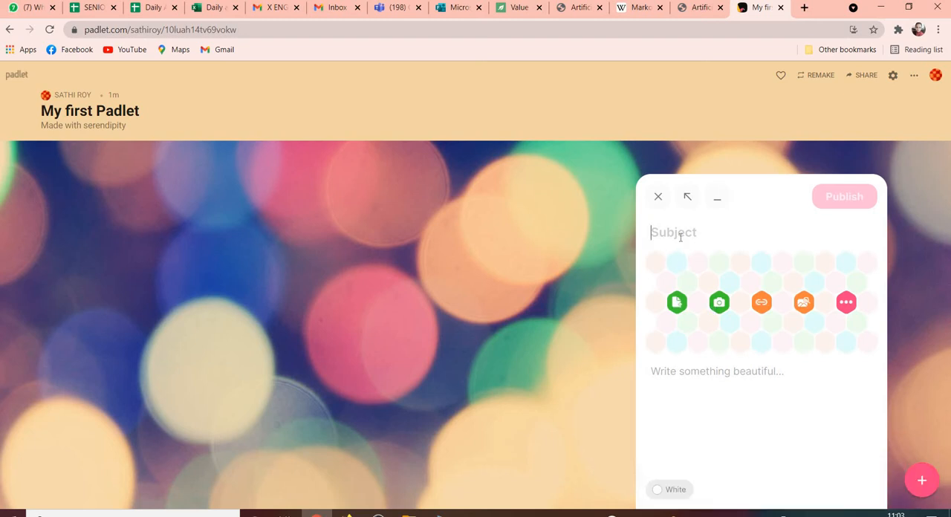
pyautogui.write('M')
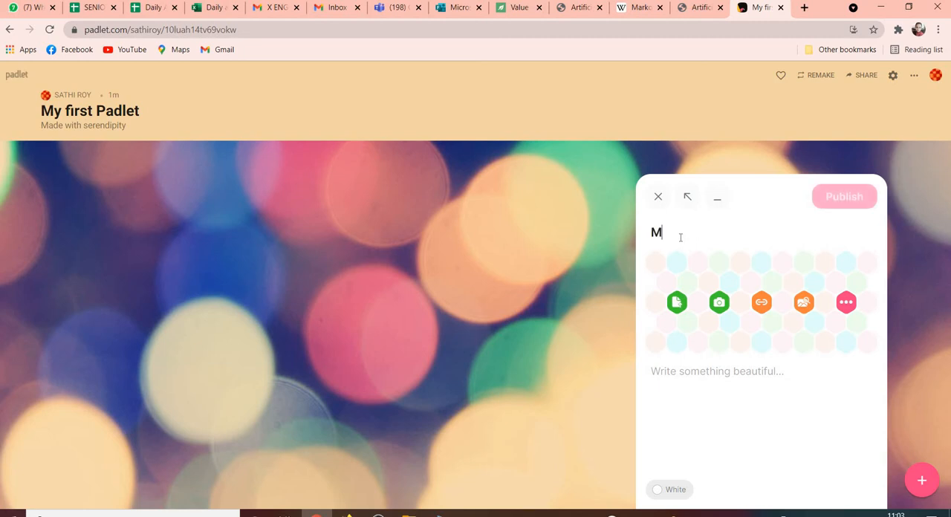
pyautogui.write('aths')
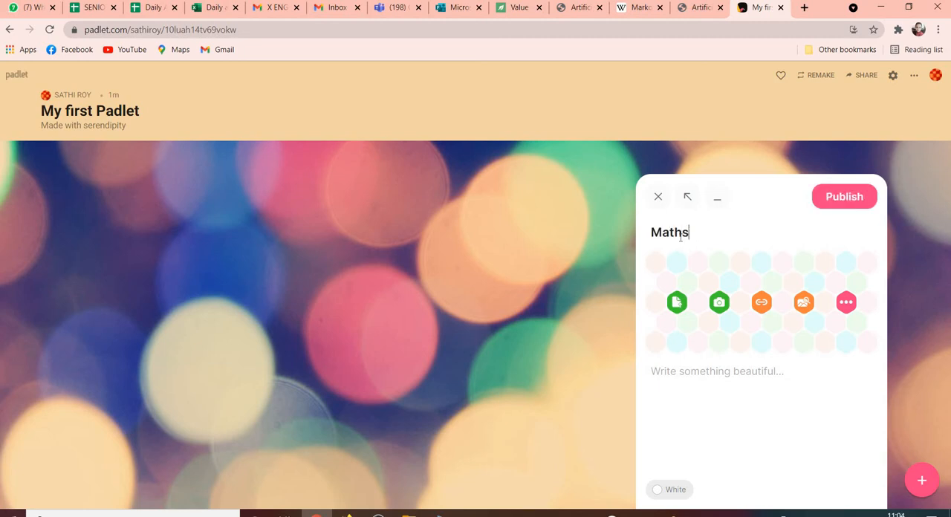
# Write the Maths post's body as a numbered list: "1. Profit and Loss", "2. Assignment", "3. Worksheet".
pyautogui.click(681, 370)
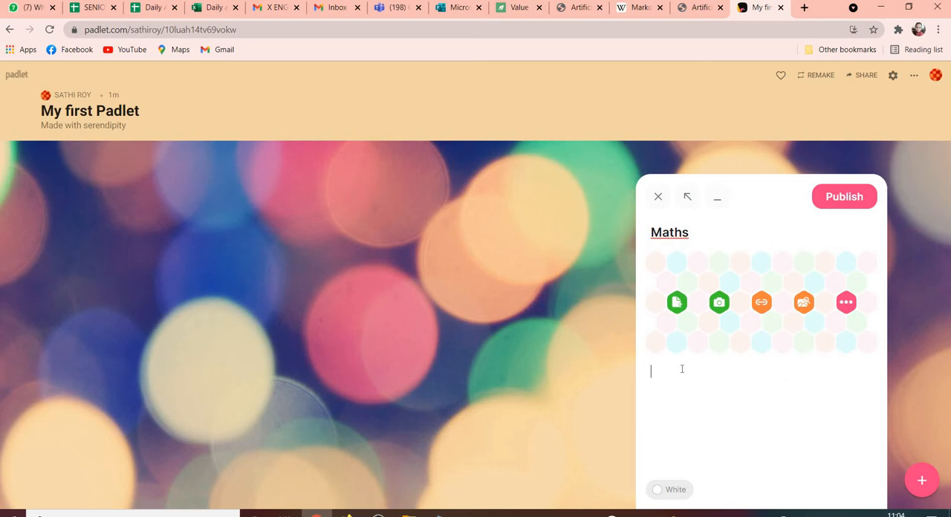
pyautogui.write('1. Profit and loss')
pyautogui.press('Left')
pyautogui.press('Left')
pyautogui.press('Left')
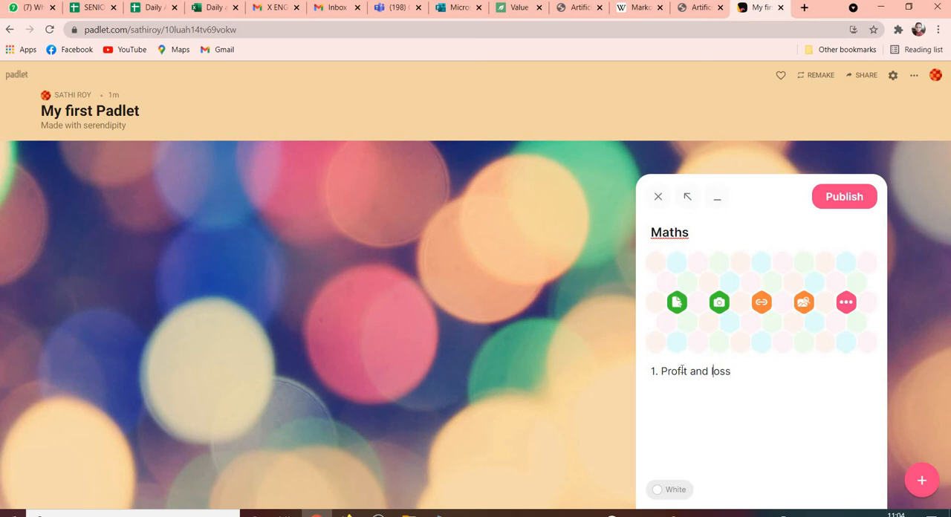
pyautogui.press('BackSpace')
pyautogui.write('Loss ')
pyautogui.write('2. Assig')
pyautogui.write('nment')
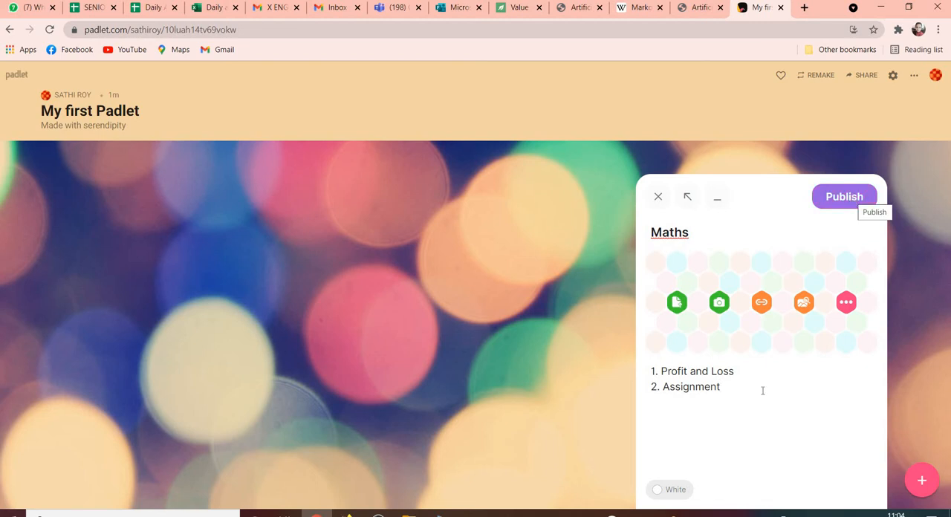
pyautogui.write('3')
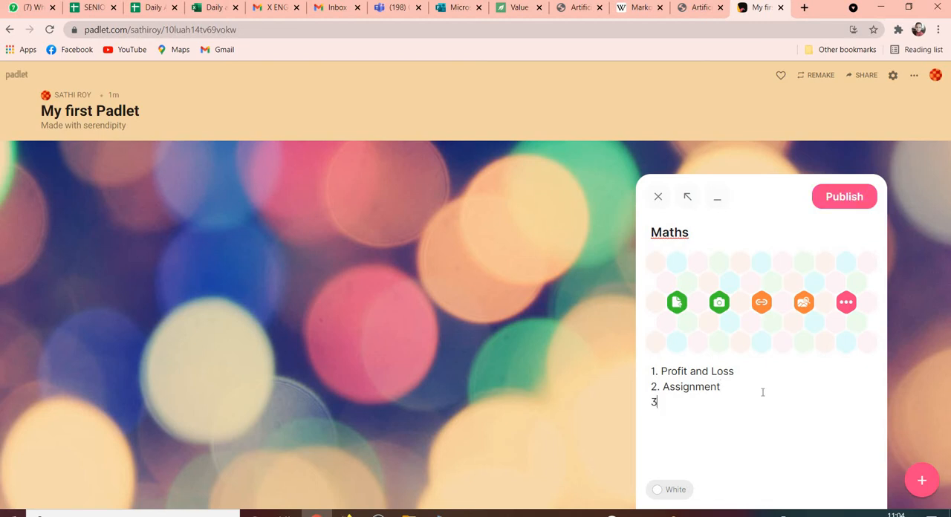
pyautogui.write('. Worksheet')
# Publish the Maths post and change its colour to pink.
pyautogui.click(847, 205)
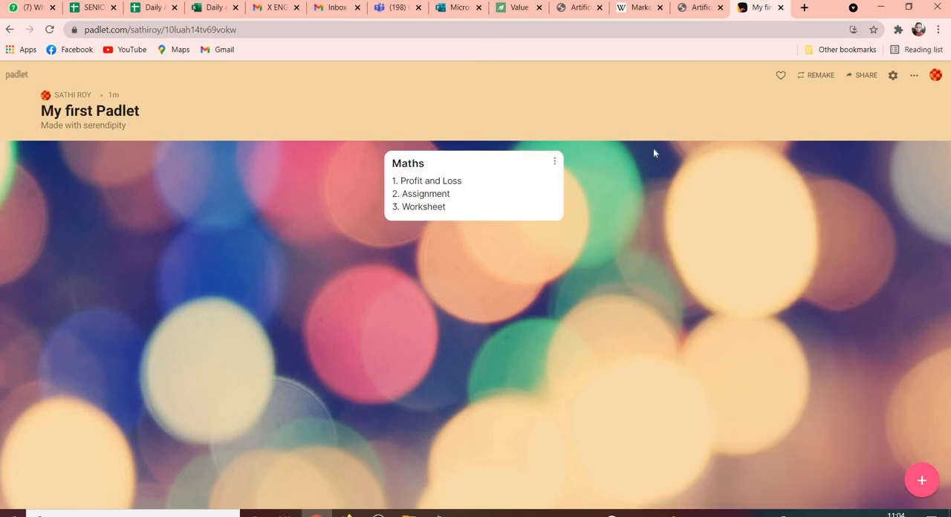
pyautogui.click(554, 162)
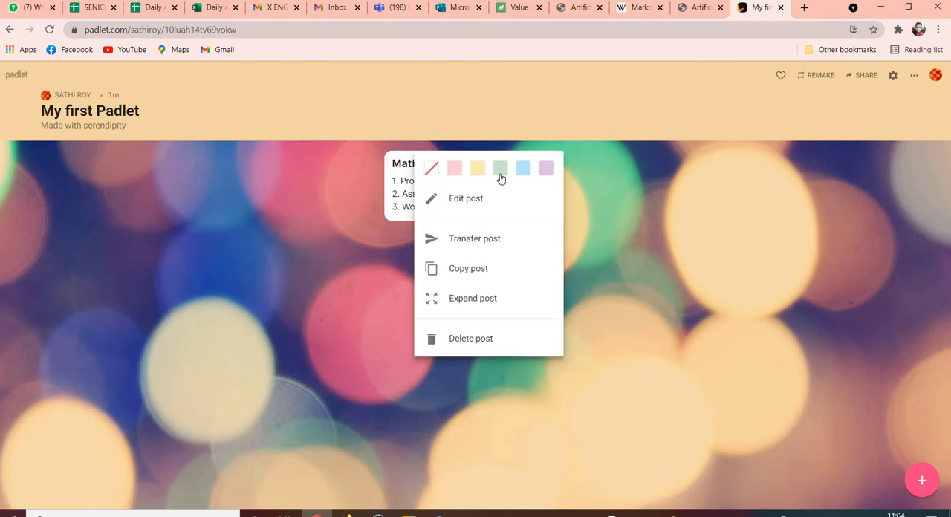
pyautogui.click(455, 169)
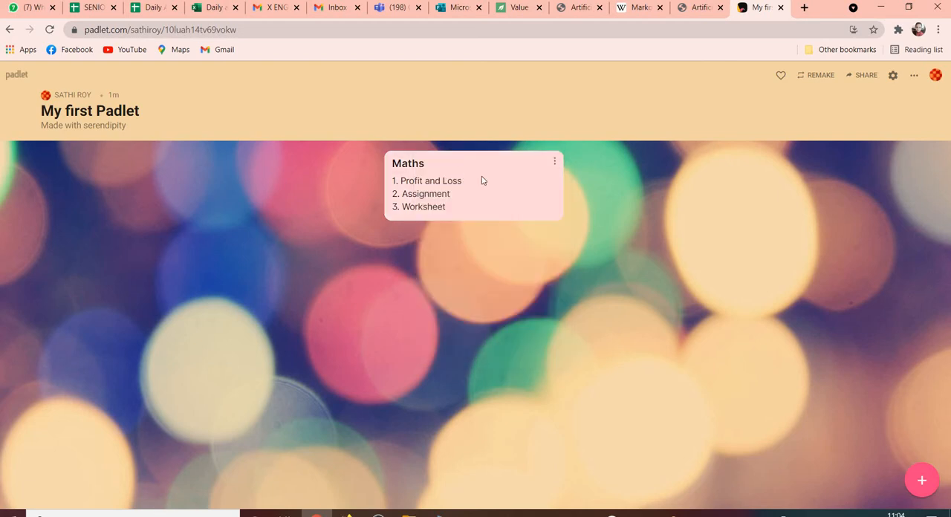
# Start a second post with the subject "Hindi" and empty numbered lines "1." and "2." in its body.
pyautogui.click(920, 483)
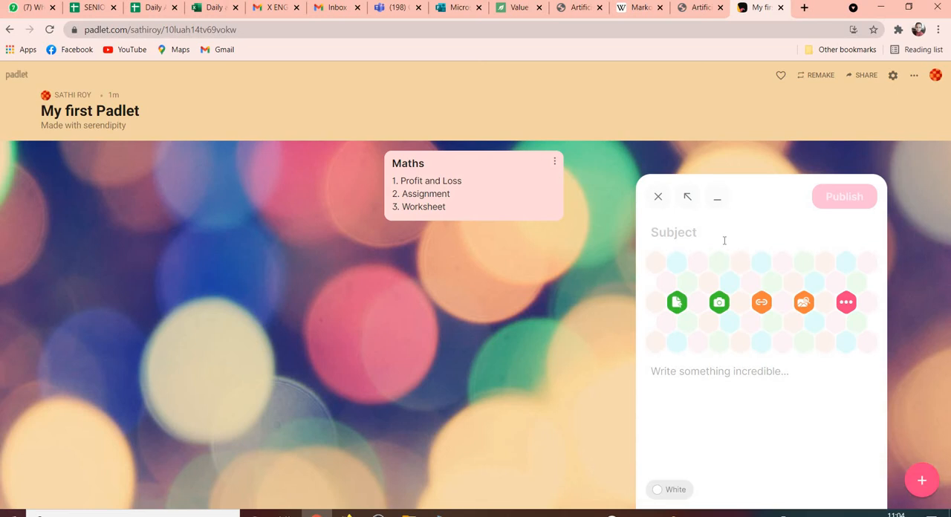
pyautogui.write('Hindi')
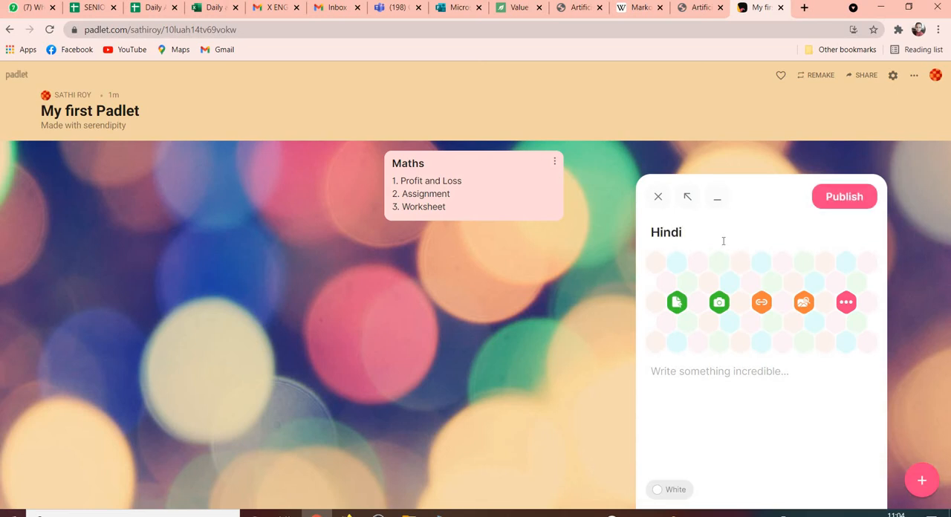
pyautogui.click(691, 369)
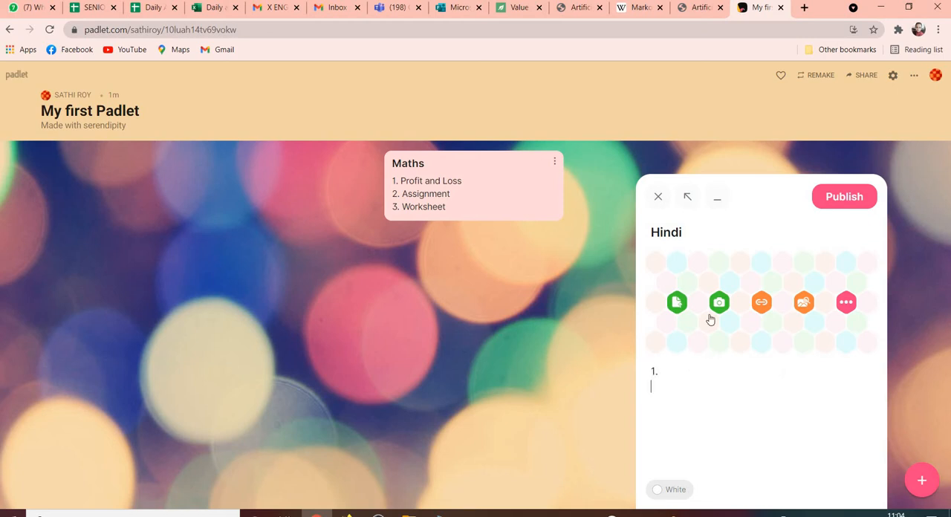
pyautogui.write('2.')
# Search for "Hindi" GIFs and attach the "Mera Bharat Mahan, Jay Hind" one to the Hindi post.
pyautogui.click(804, 301)
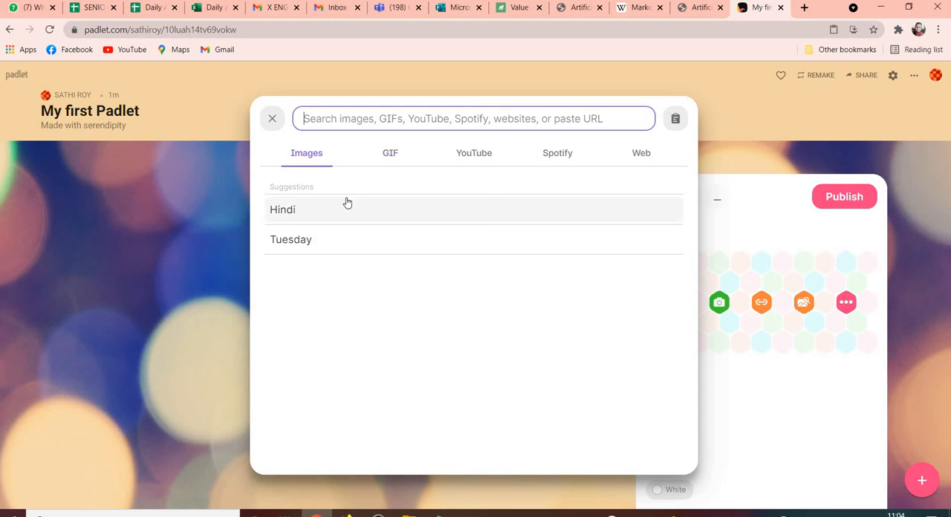
pyautogui.click(347, 202)
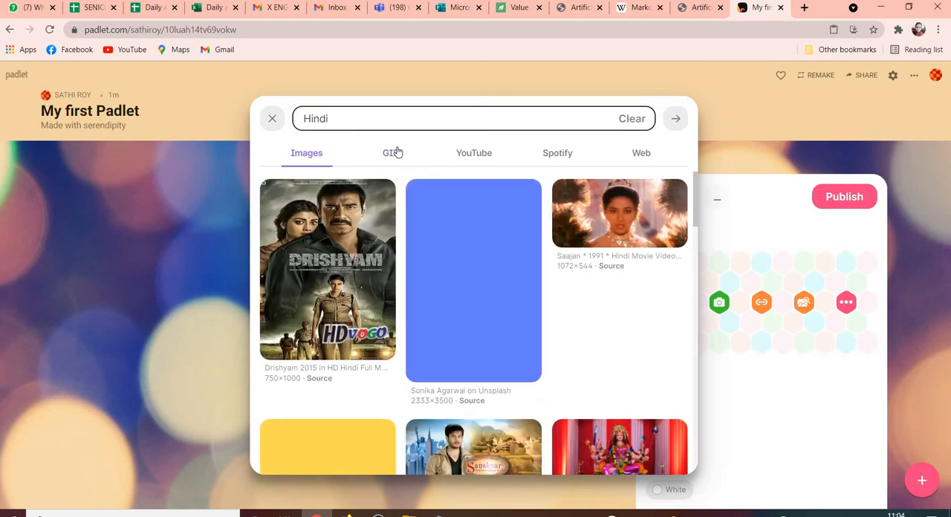
pyautogui.click(396, 153)
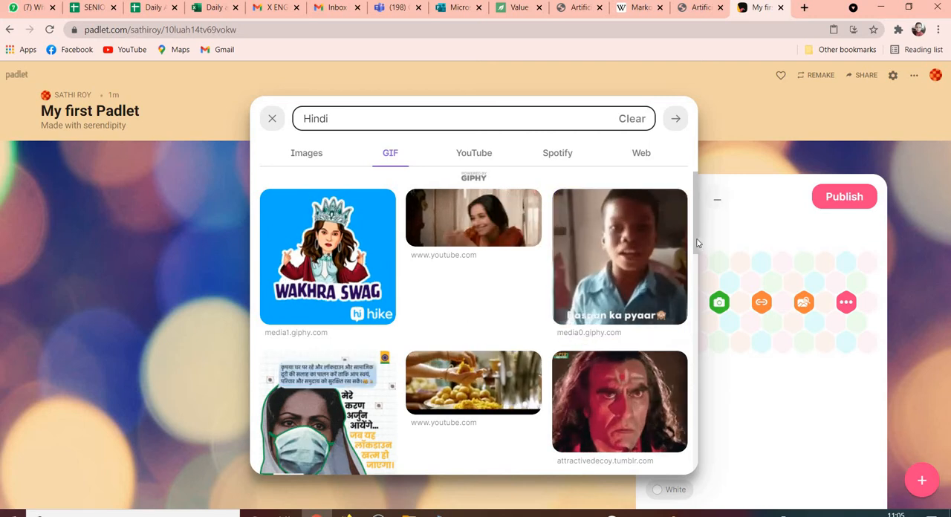
pyautogui.moveTo(697, 243); pyautogui.dragTo(696, 301)
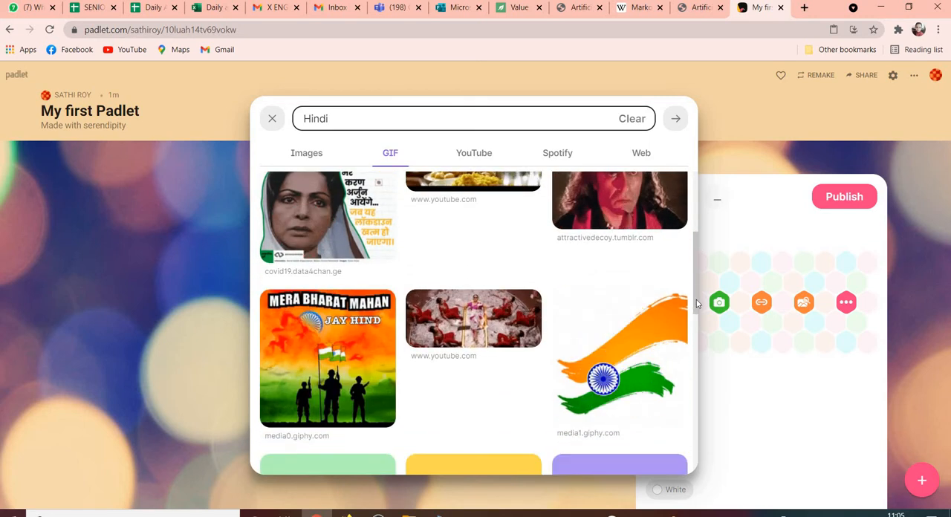
pyautogui.click(295, 346)
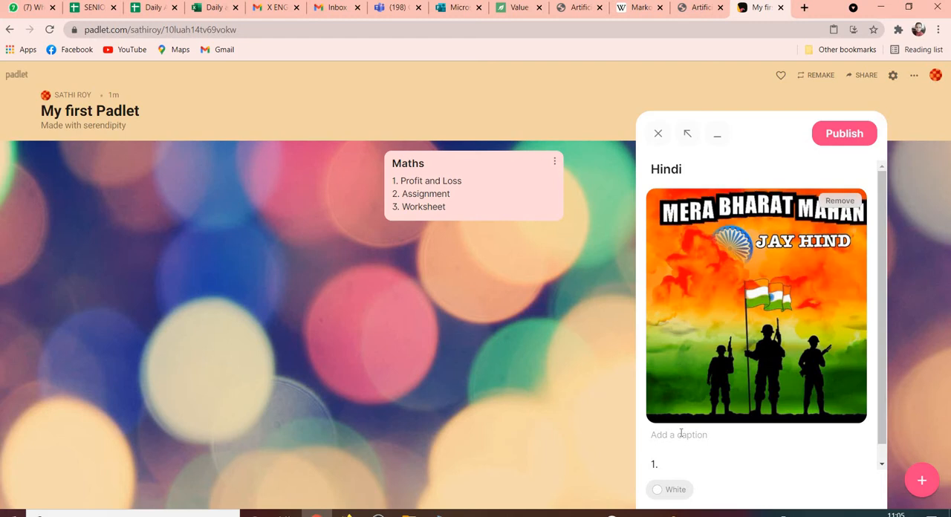
# Publish the Hindi post and move the Maths post ahead of it on the wall.
pyautogui.click(843, 133)
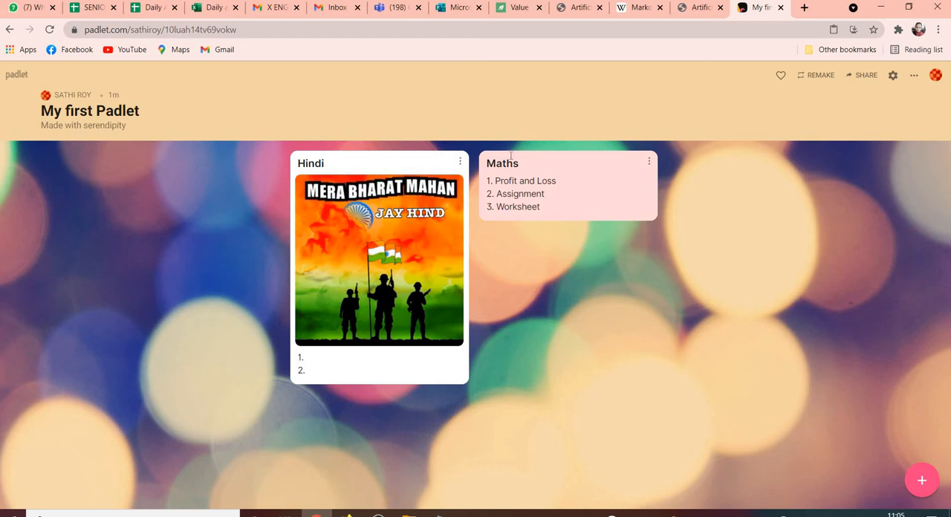
pyautogui.moveTo(545, 156); pyautogui.dragTo(463, 226)
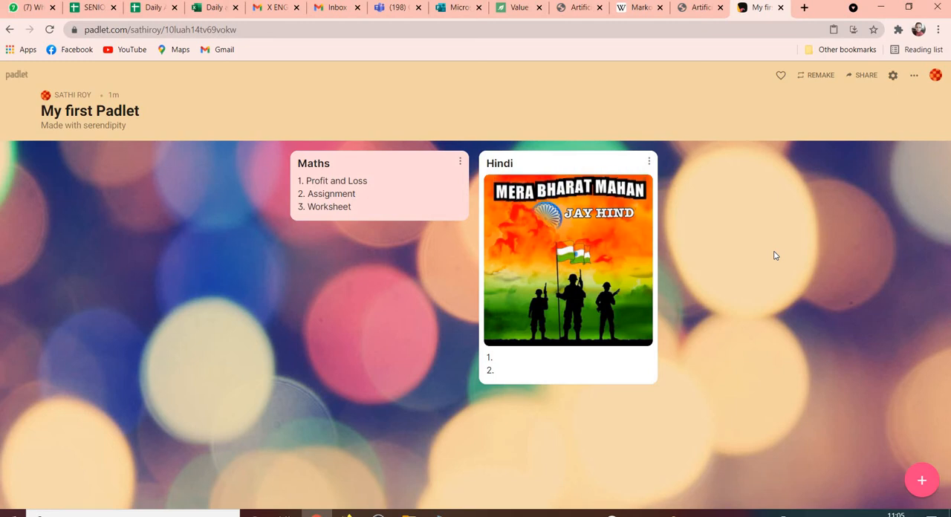
pyautogui.click(940, 82)
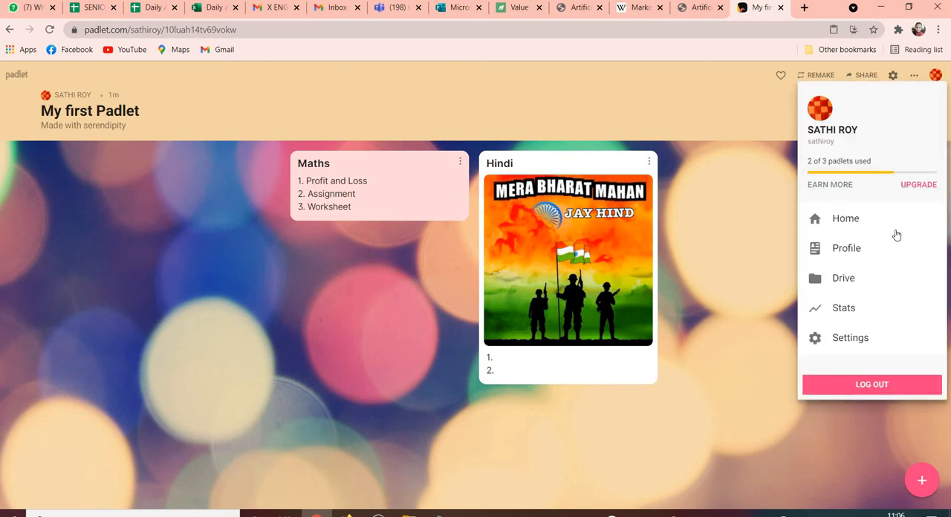
pyautogui.click(789, 119)
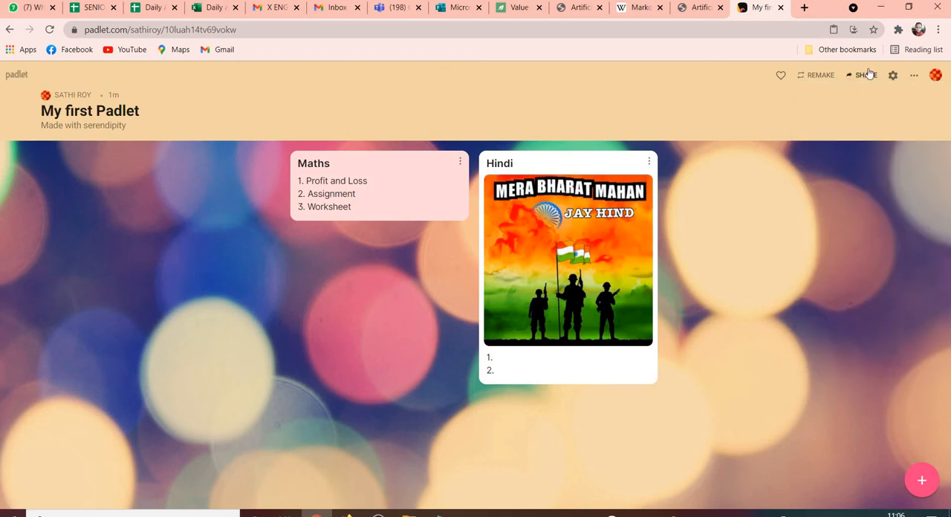
# Change the padlet's sharing privacy to Password and enter an access password for visitors.
pyautogui.click(866, 74)
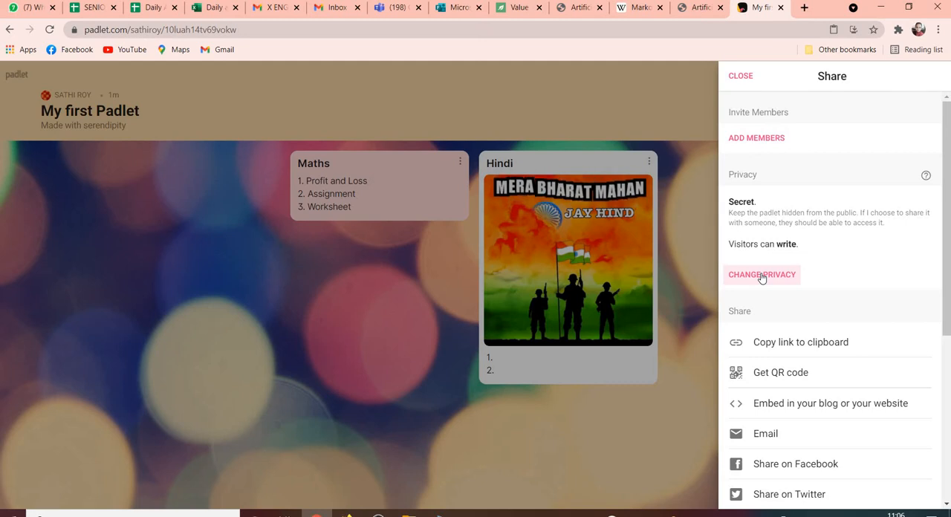
pyautogui.click(762, 275)
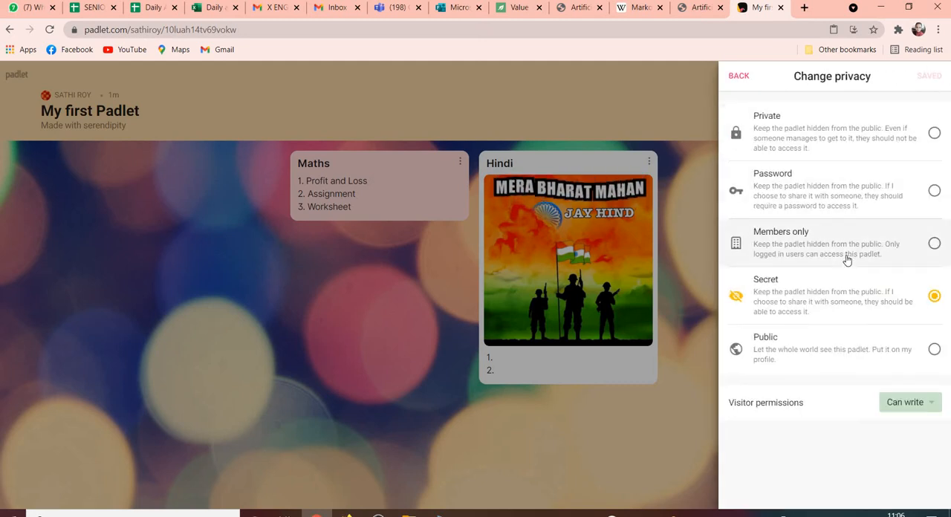
pyautogui.click(930, 194)
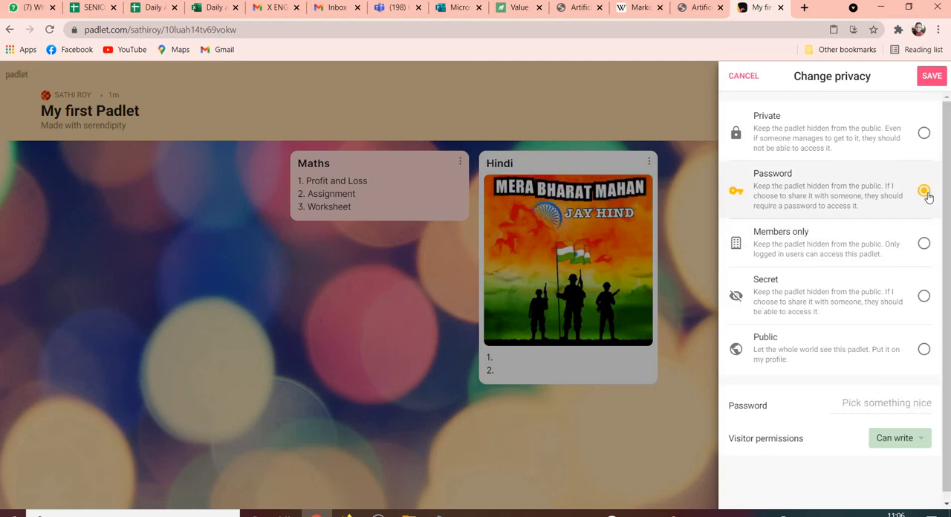
pyautogui.click(854, 406)
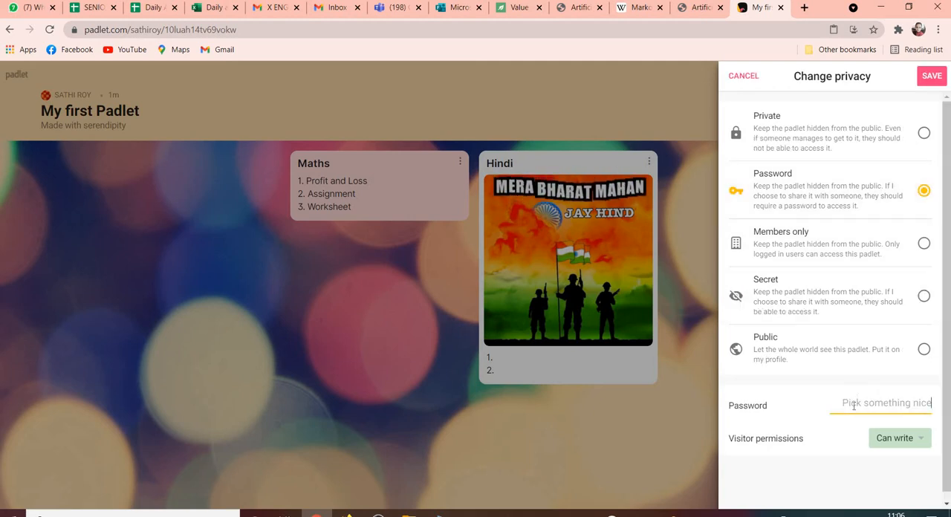
pyautogui.write('123456')
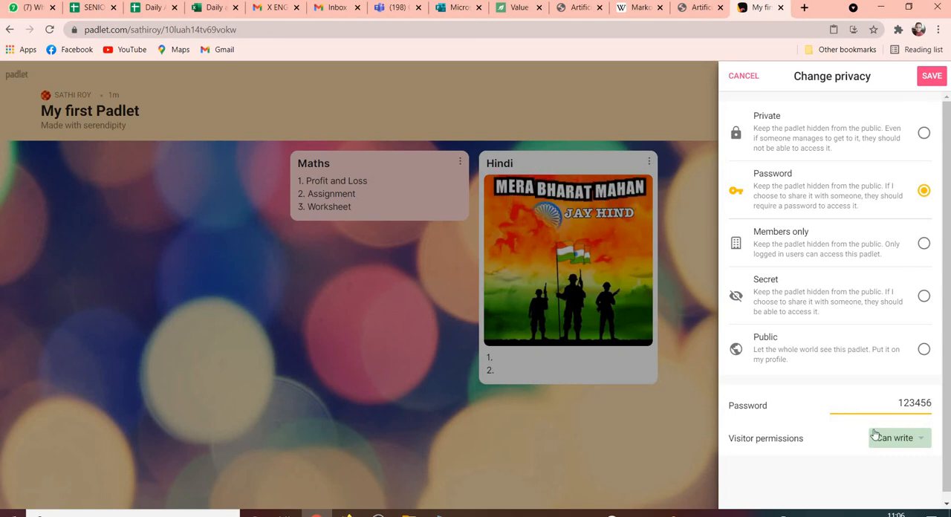
# Set the visitor permissions to "Can read", save the privacy changes and return to the wall.
pyautogui.click(918, 440)
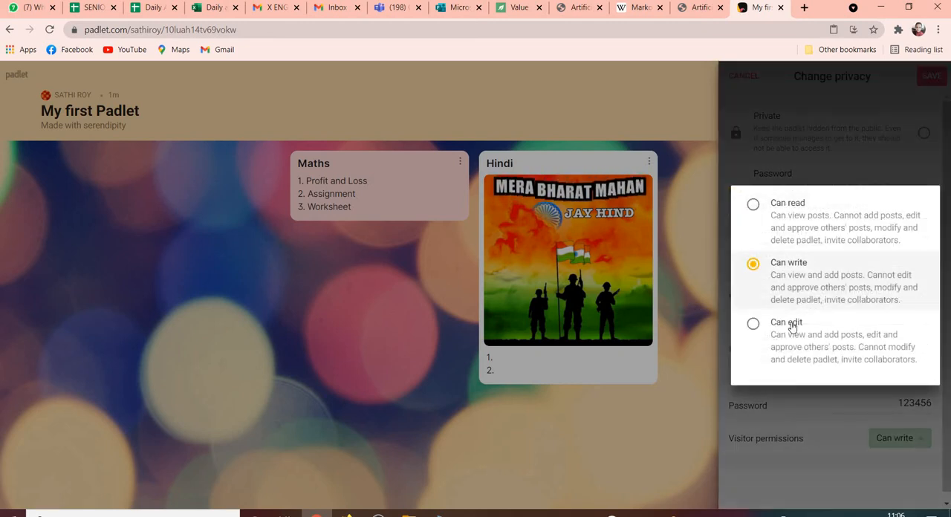
pyautogui.click(792, 327)
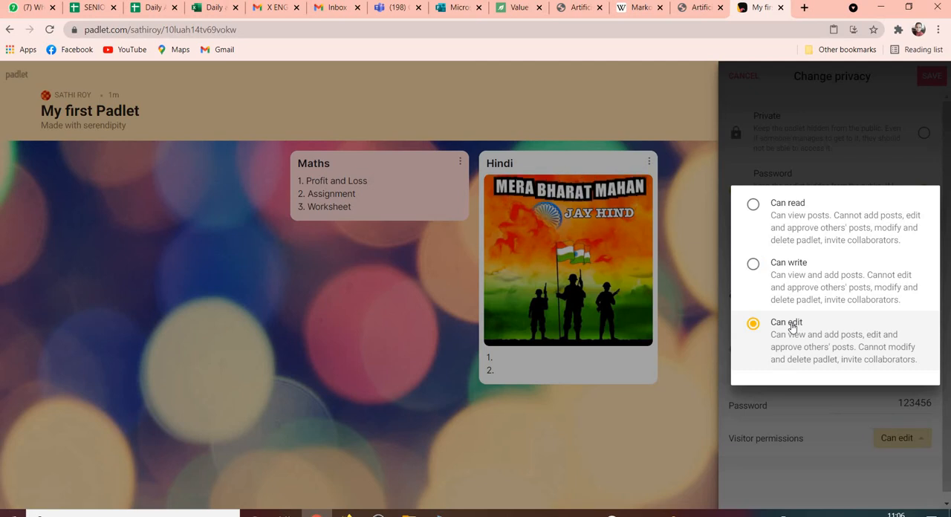
pyautogui.click(781, 226)
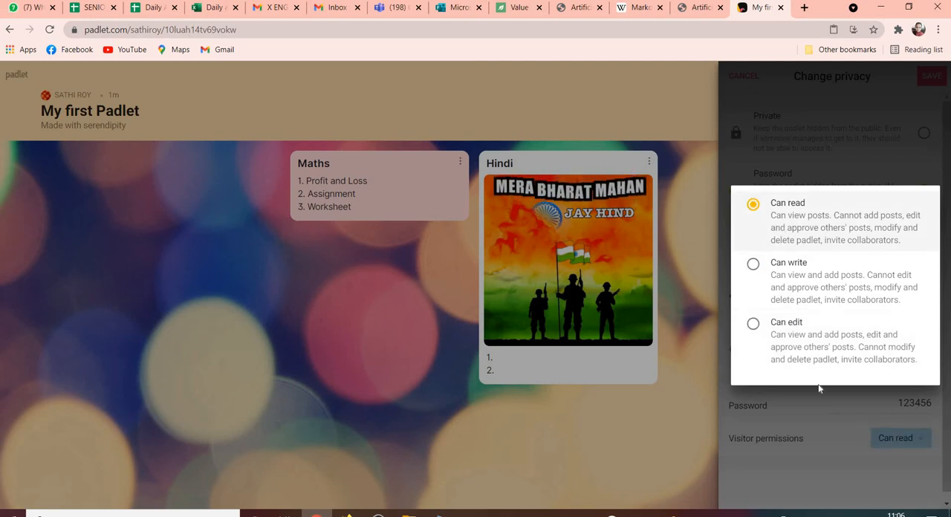
pyautogui.click(844, 499)
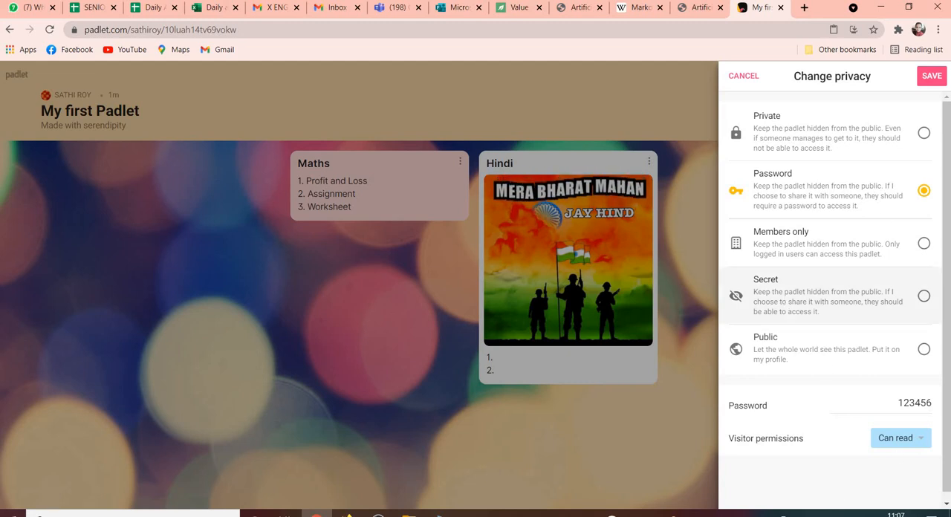
pyautogui.click(933, 76)
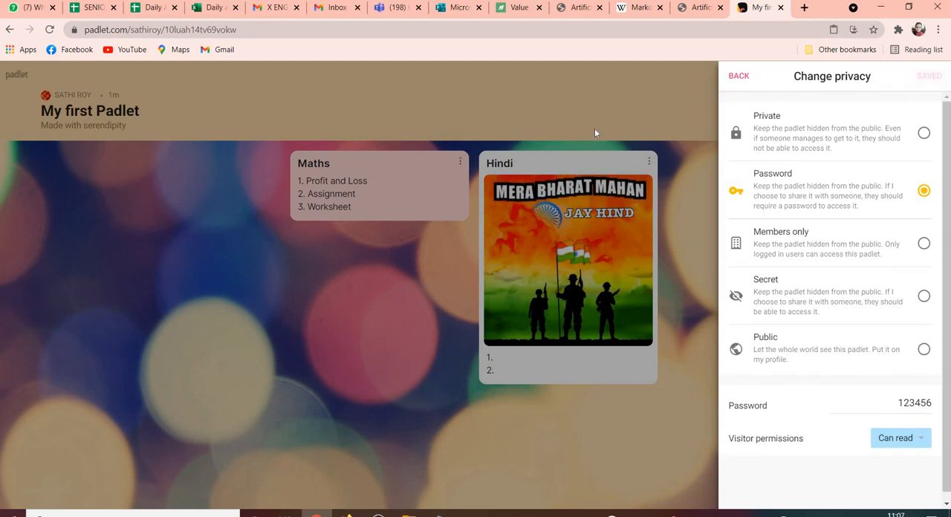
pyautogui.click(630, 118)
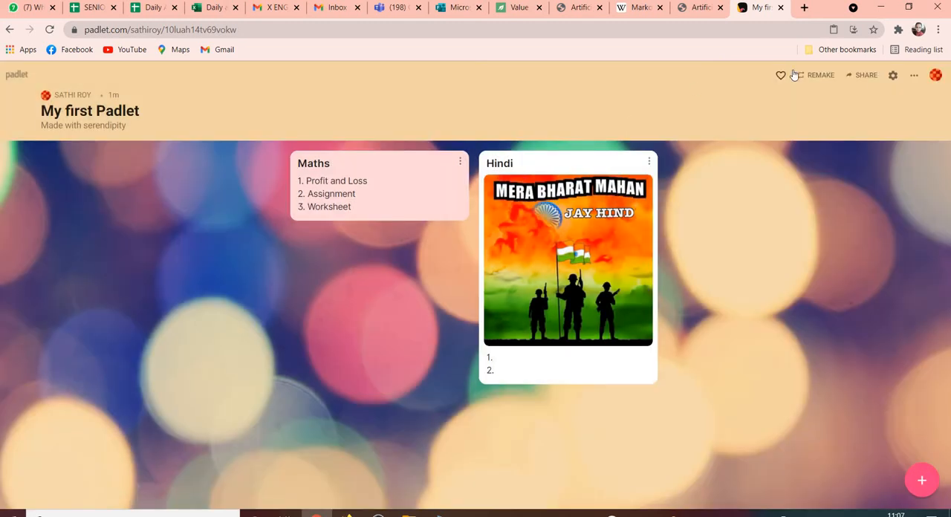
# Add a member to the padlet through its sharing options, using the invitee's e-mail address.
pyautogui.click(862, 79)
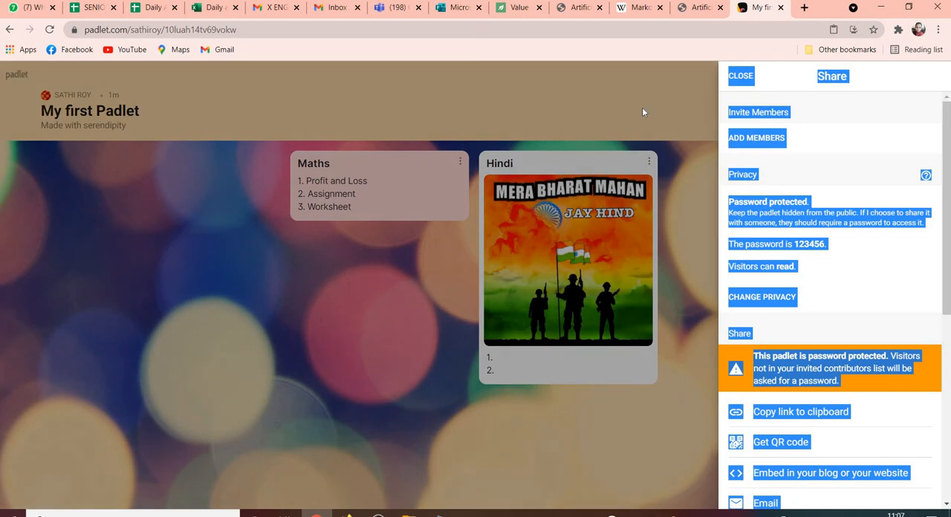
pyautogui.click(643, 111)
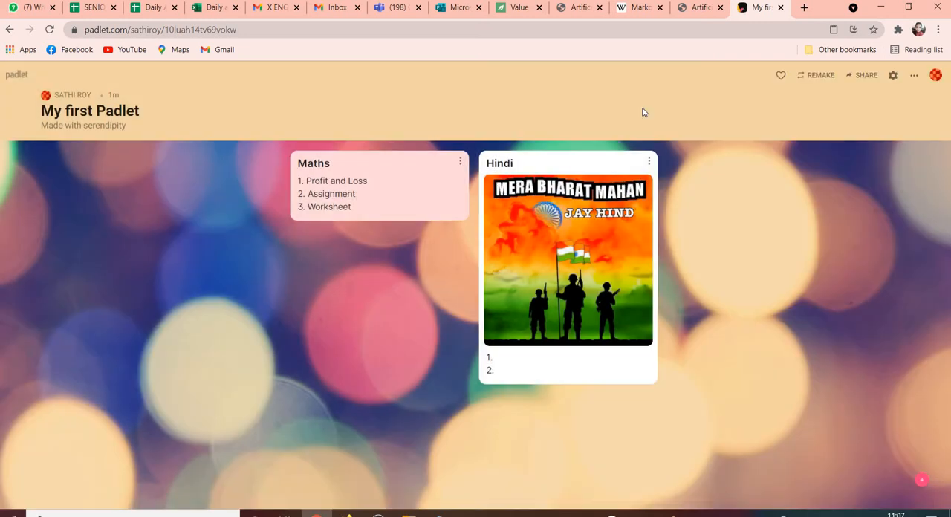
pyautogui.click(855, 78)
pyautogui.click(848, 140)
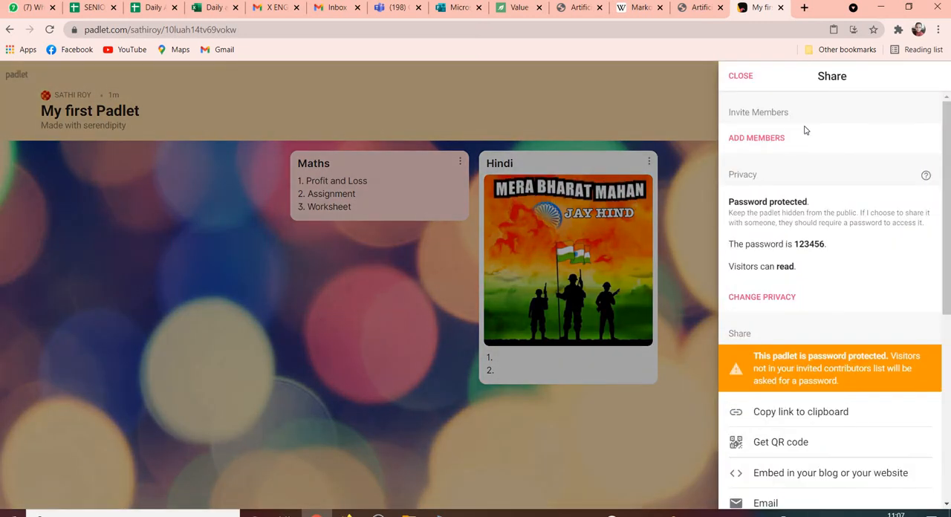
pyautogui.click(769, 139)
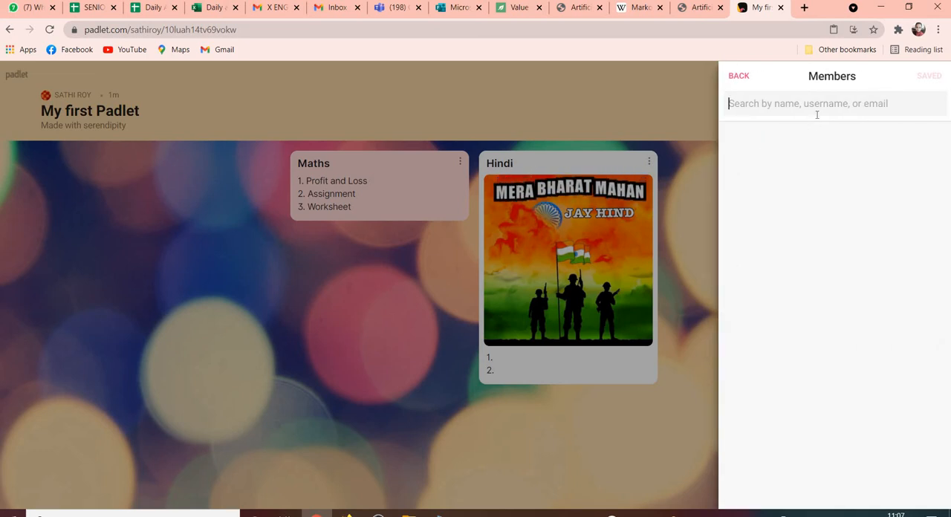
pyautogui.hotkey('ctrl', 'v')
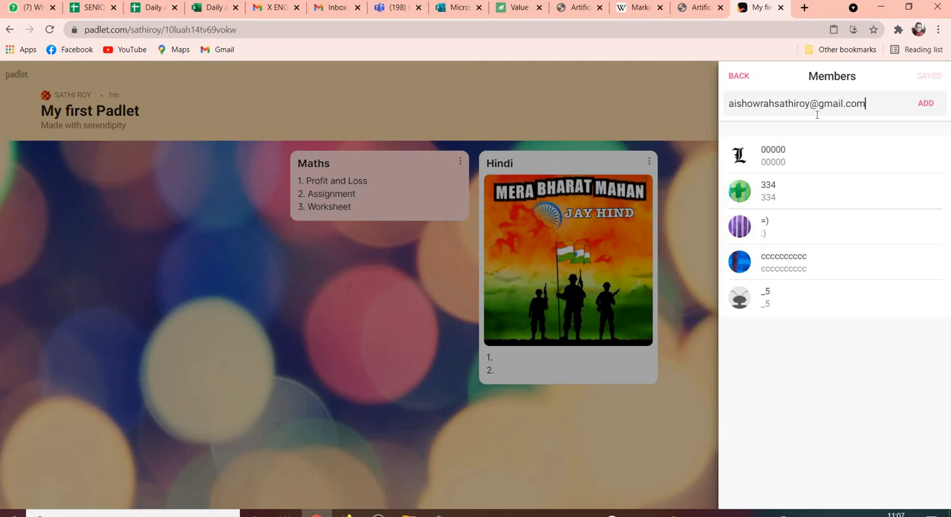
pyautogui.click(932, 106)
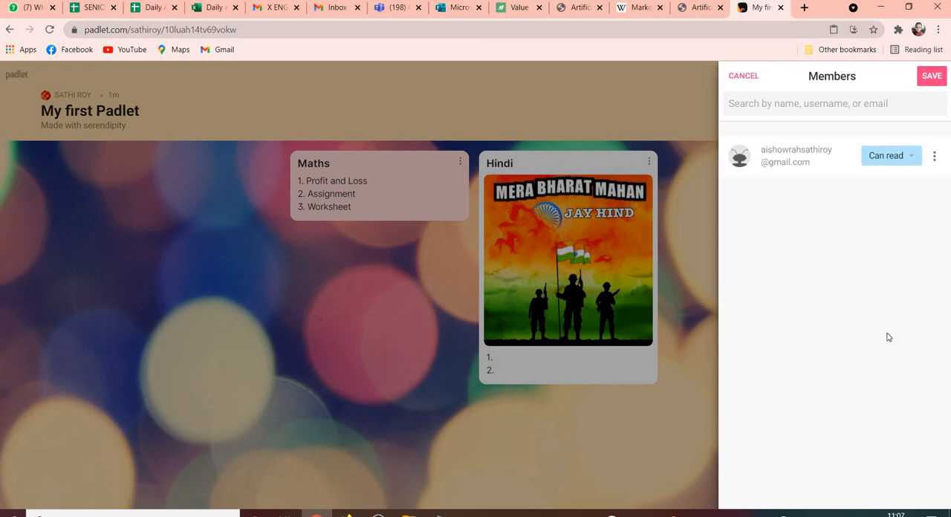
# Give the added member the "Can edit" permission, save the member list and return to the wall.
pyautogui.click(895, 160)
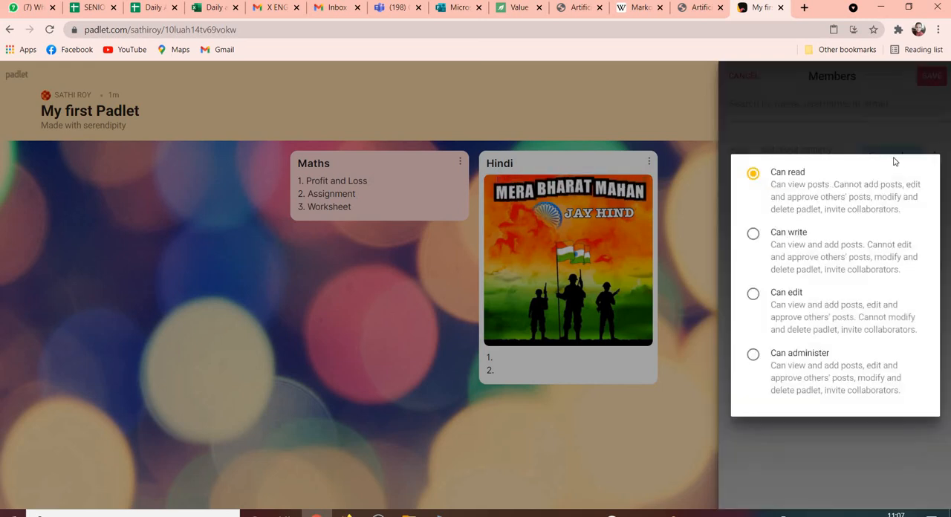
pyautogui.click(772, 308)
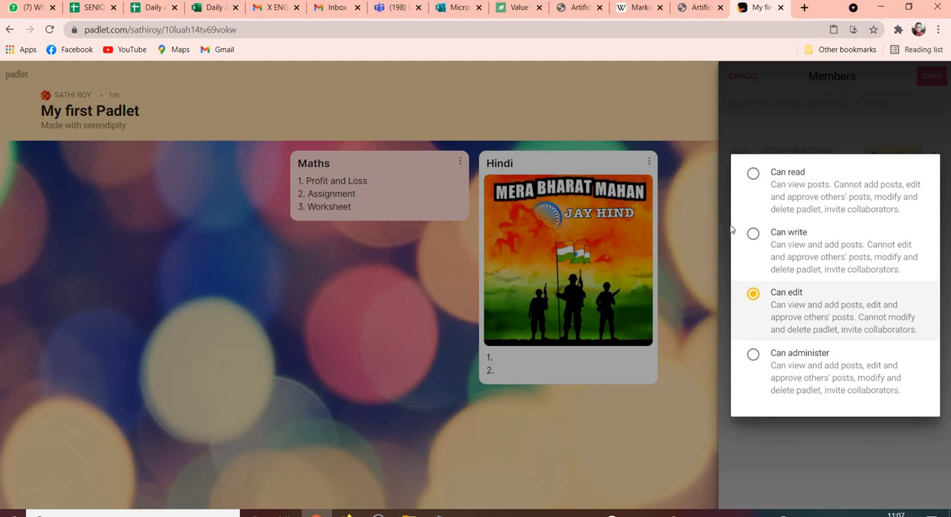
pyautogui.click(804, 435)
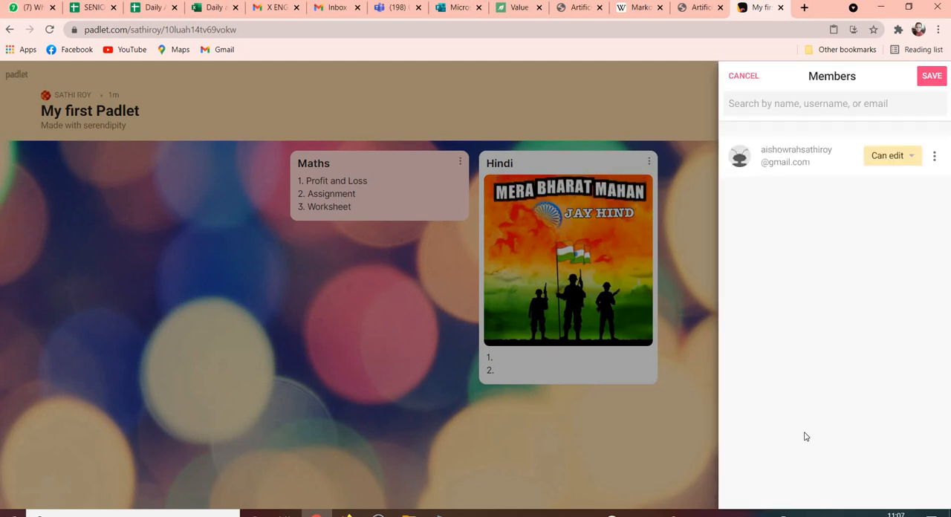
pyautogui.click(931, 76)
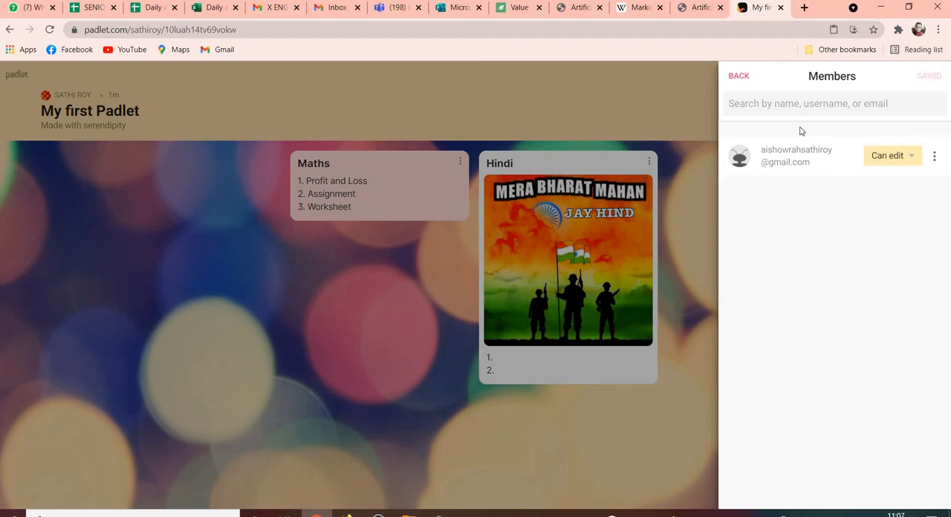
pyautogui.click(662, 106)
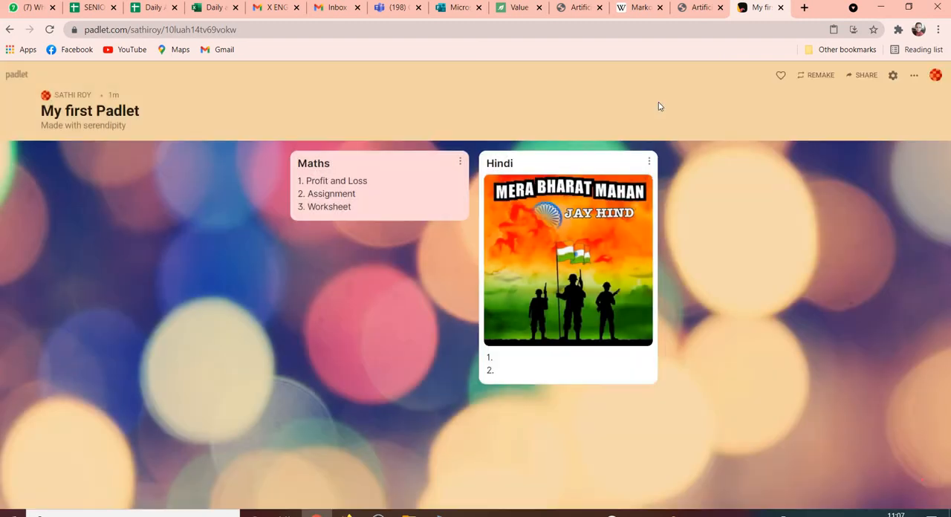
# Switch to the Gmail inbox, refresh it and read the Padlet collaboration invitation down to its view link.
pyautogui.click(334, 13)
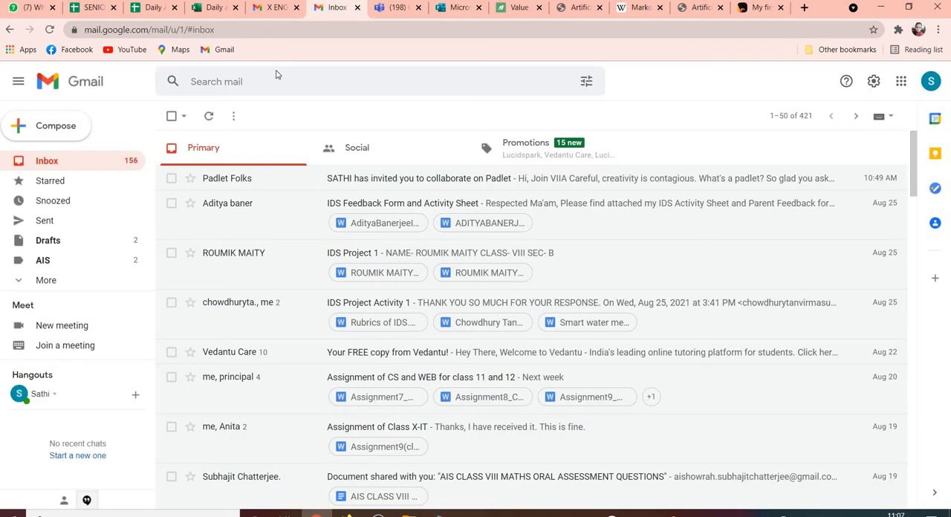
pyautogui.click(211, 124)
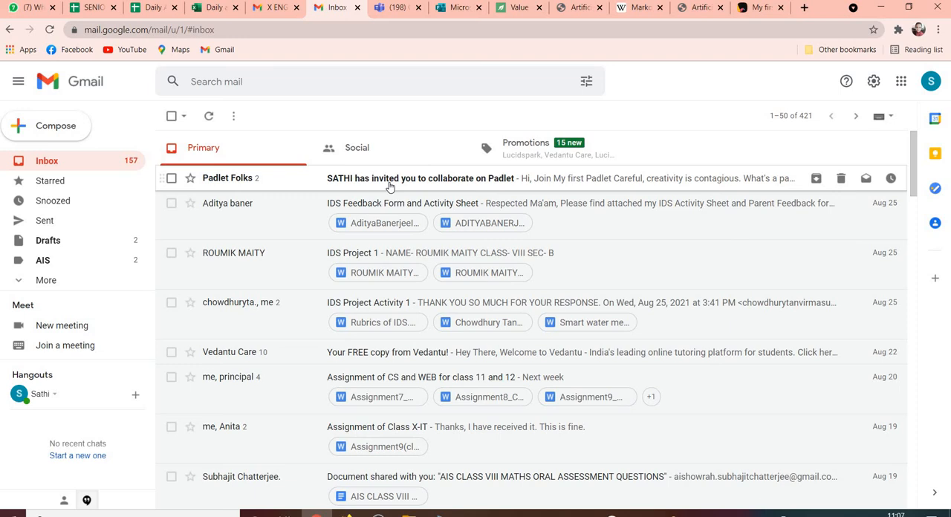
pyautogui.click(389, 186)
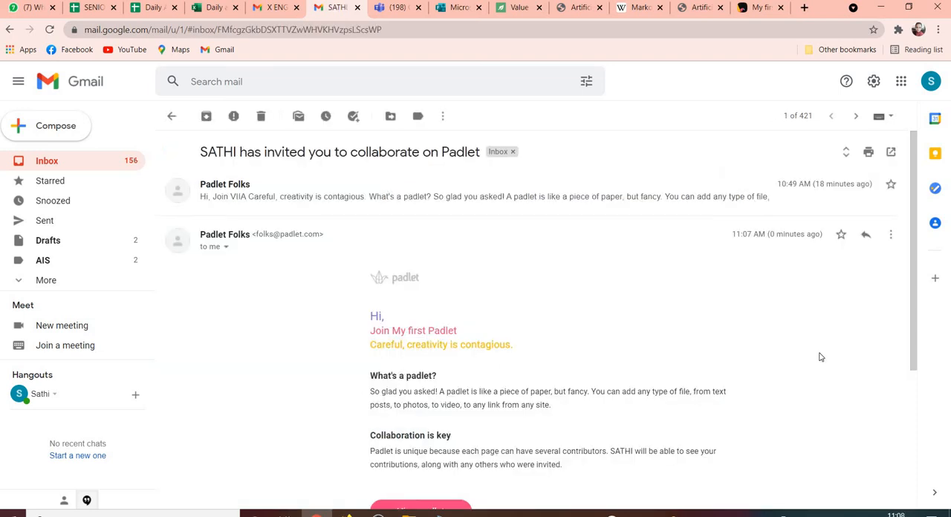
pyautogui.moveTo(915, 357); pyautogui.dragTo(919, 410)
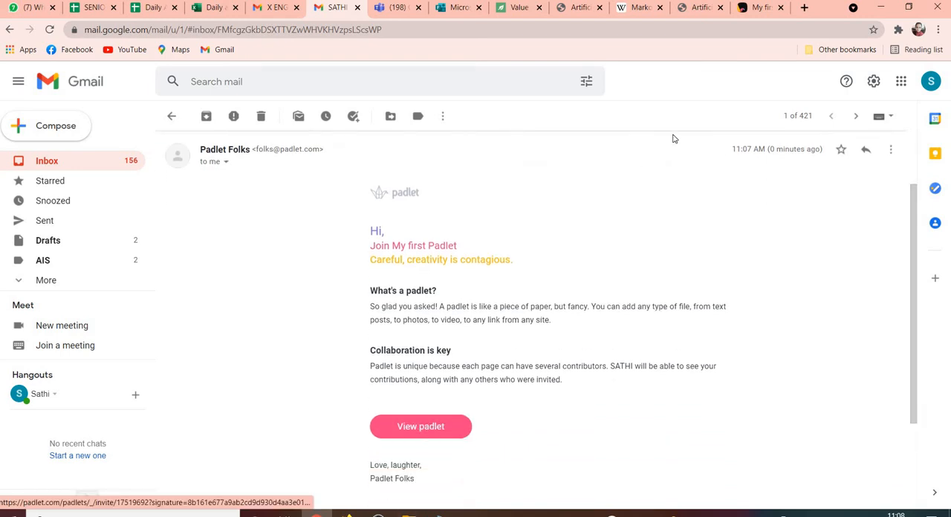
# Return to "My first Padlet", copy its share link to the clipboard and close the sharing options.
pyautogui.click(746, 15)
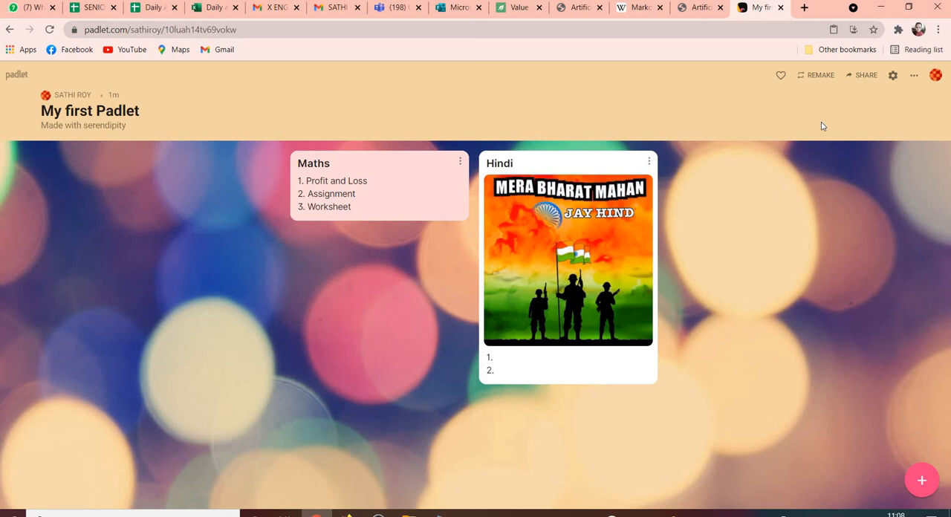
pyautogui.click(864, 78)
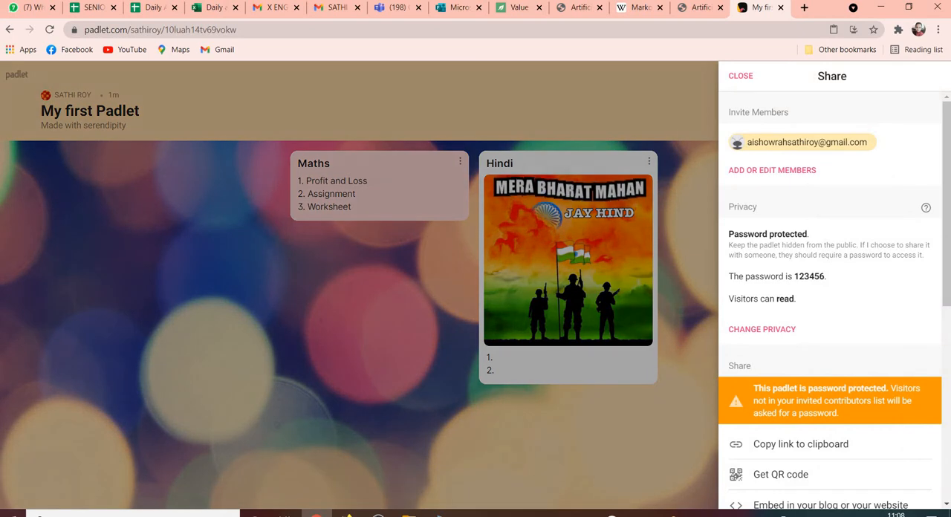
pyautogui.scroll(-2, 830, 312)
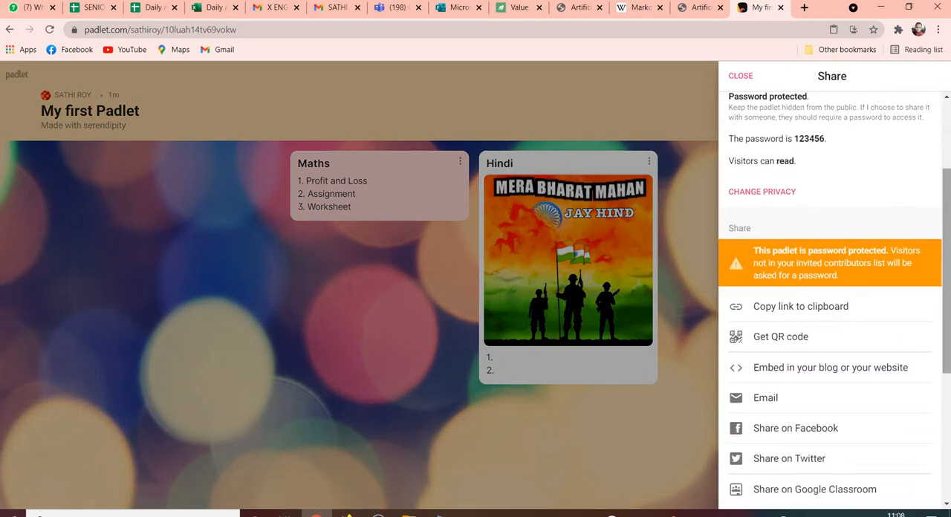
pyautogui.click(789, 318)
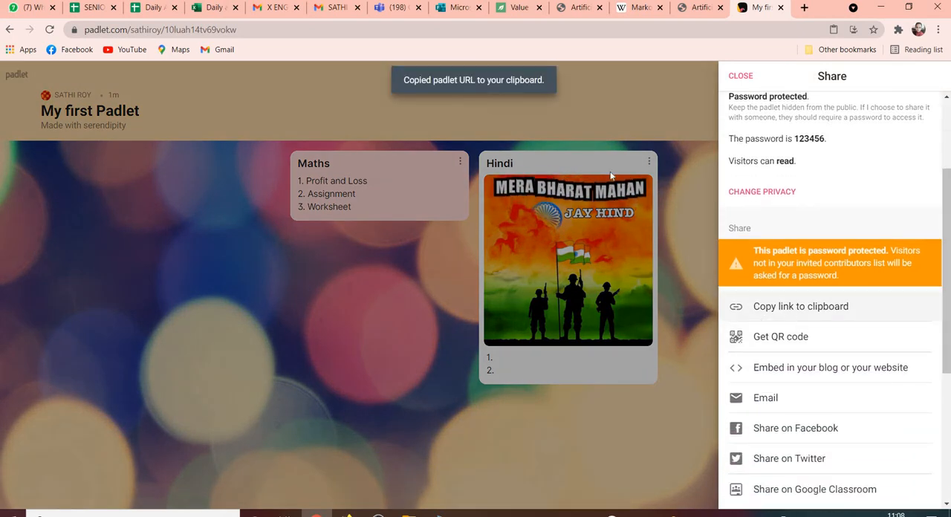
pyautogui.click(562, 131)
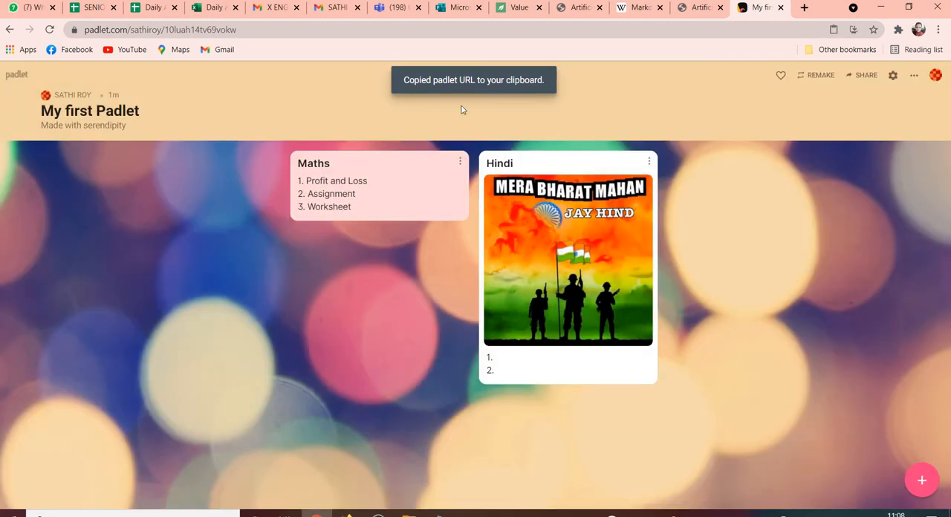
# Switch to Microsoft Teams and open the Class Materials folder in the General channel files of the CLASS VII A team.
pyautogui.click(382, 9)
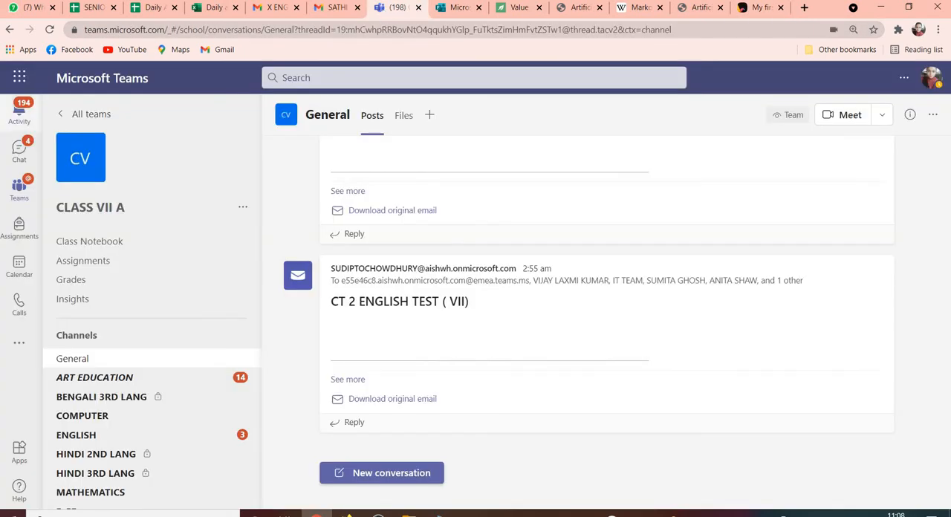
pyautogui.click(24, 197)
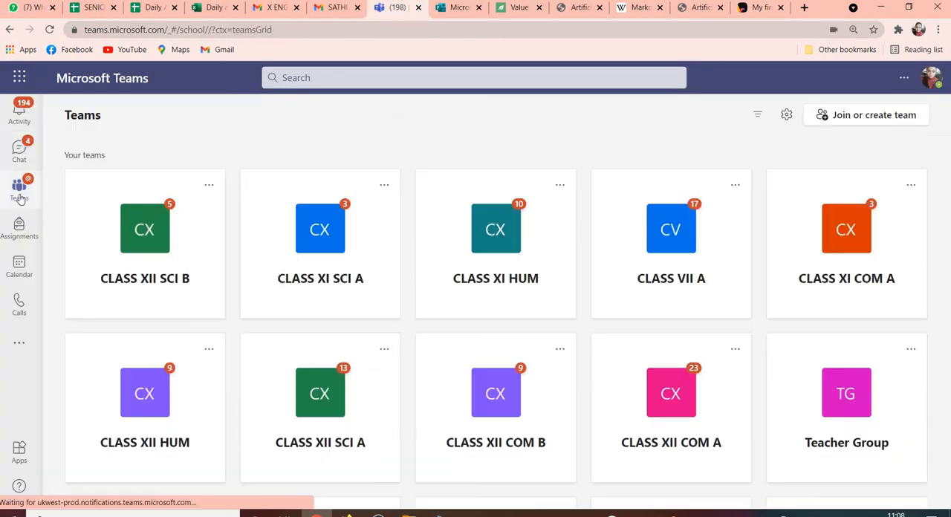
pyautogui.click(722, 276)
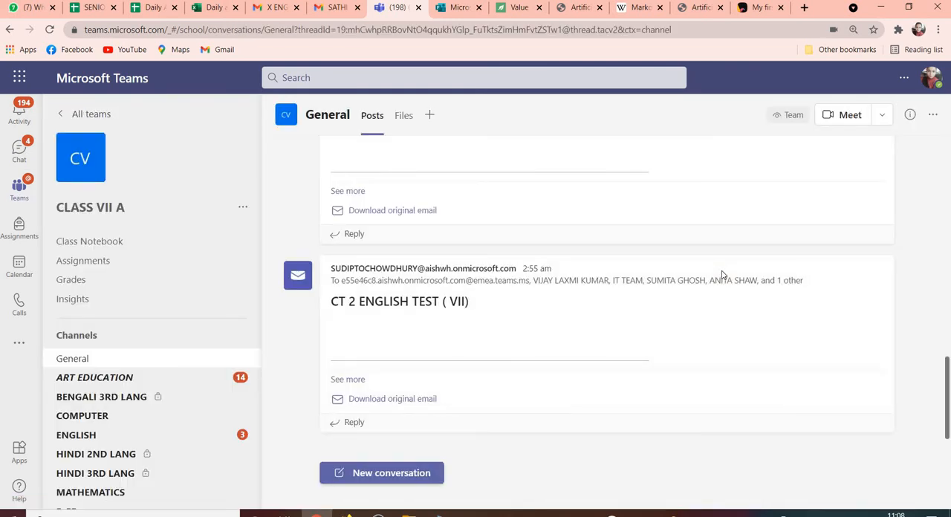
pyautogui.click(398, 119)
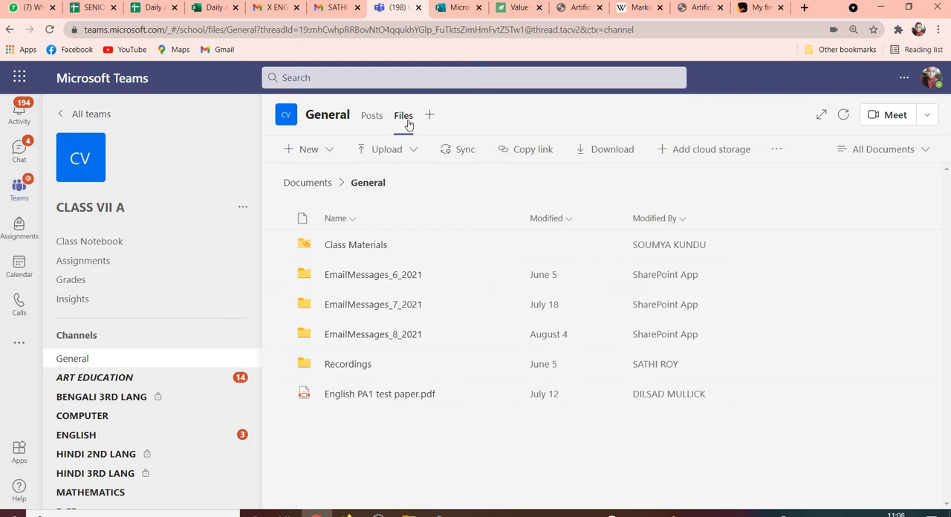
pyautogui.click(350, 249)
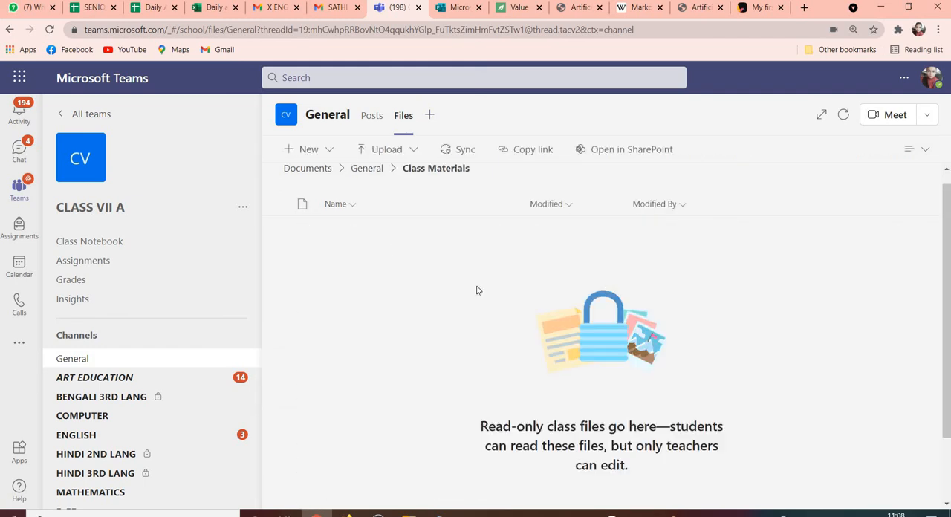
# Create a new Word document named "Padlet Link" in the Class Materials folder.
pyautogui.click(306, 152)
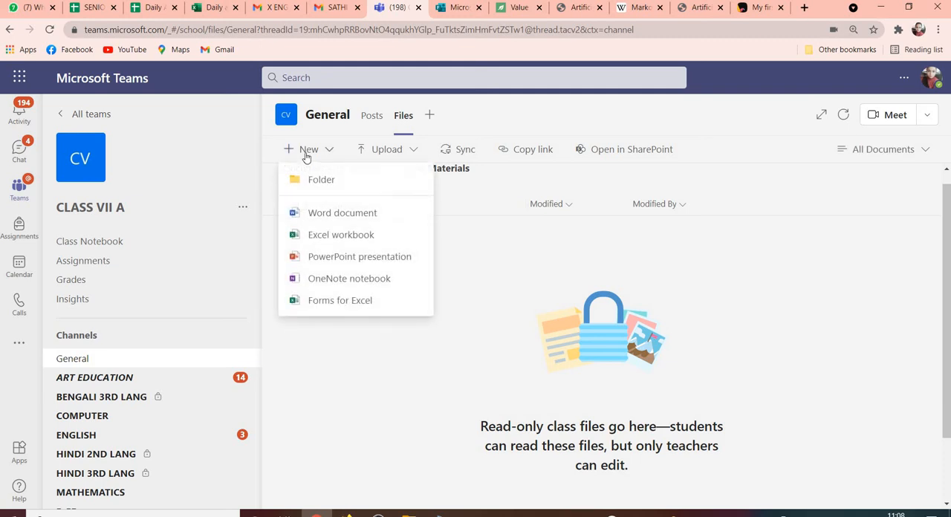
pyautogui.click(342, 215)
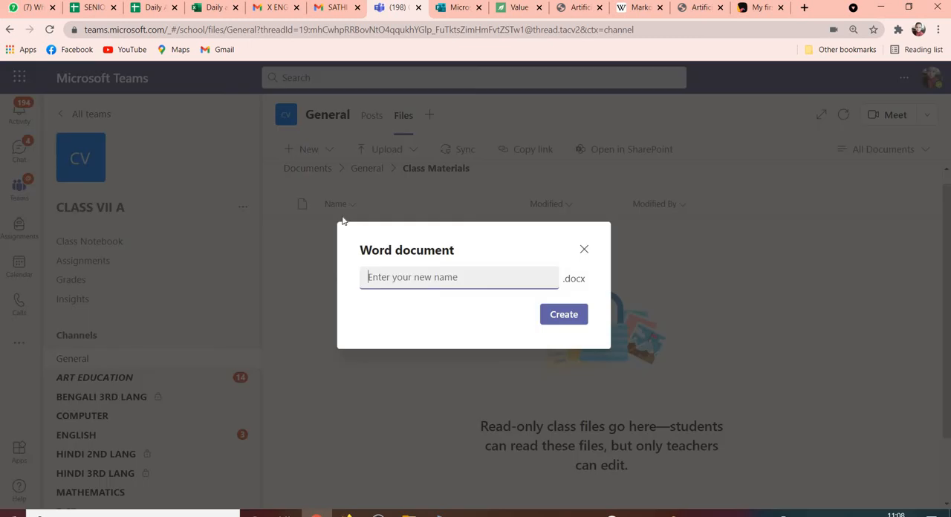
pyautogui.write('Padlet Link')
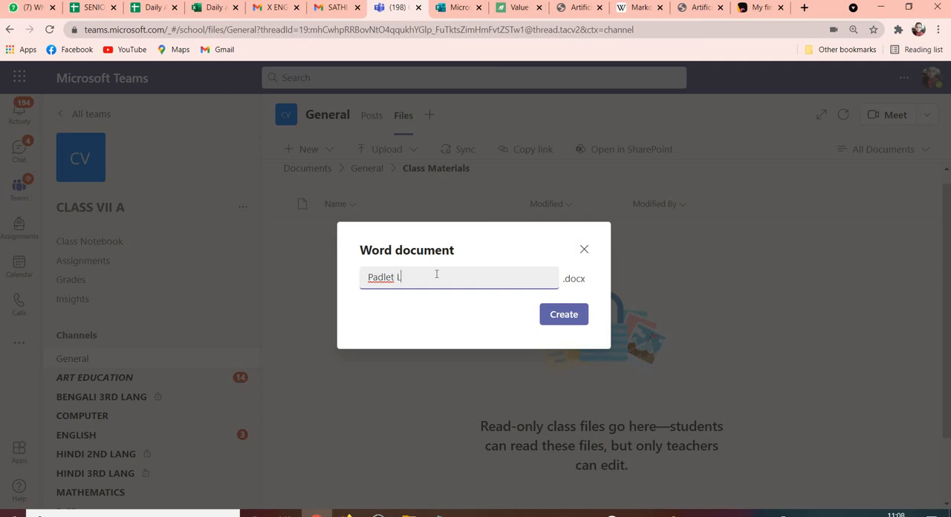
pyautogui.click(550, 315)
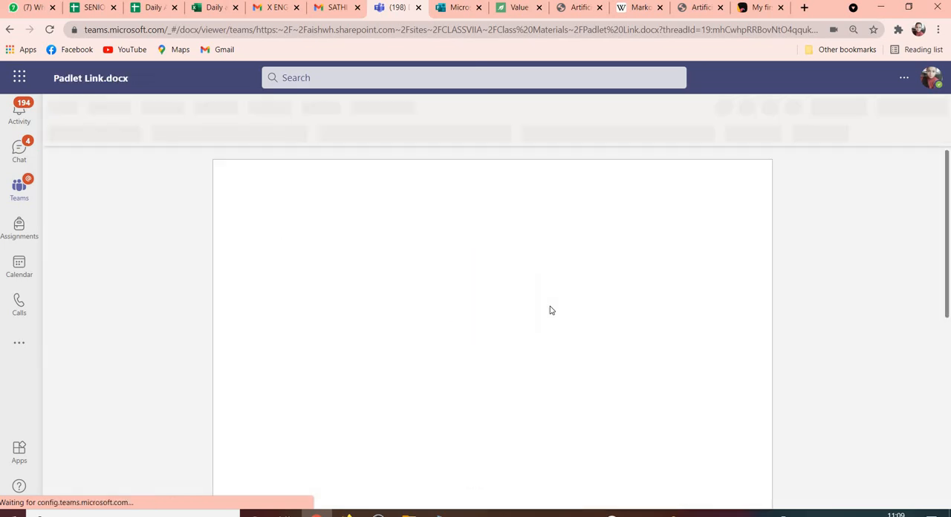
# Write "Link:" in the document and paste the copied padlet link on the line below it.
pyautogui.write('Link:')
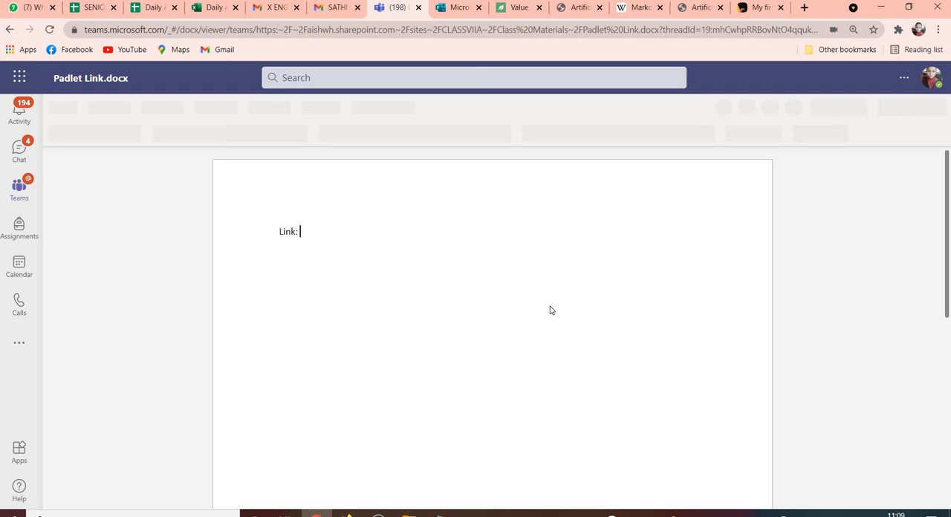
pyautogui.press('Return')
pyautogui.hotkey('ctrl', 'v')
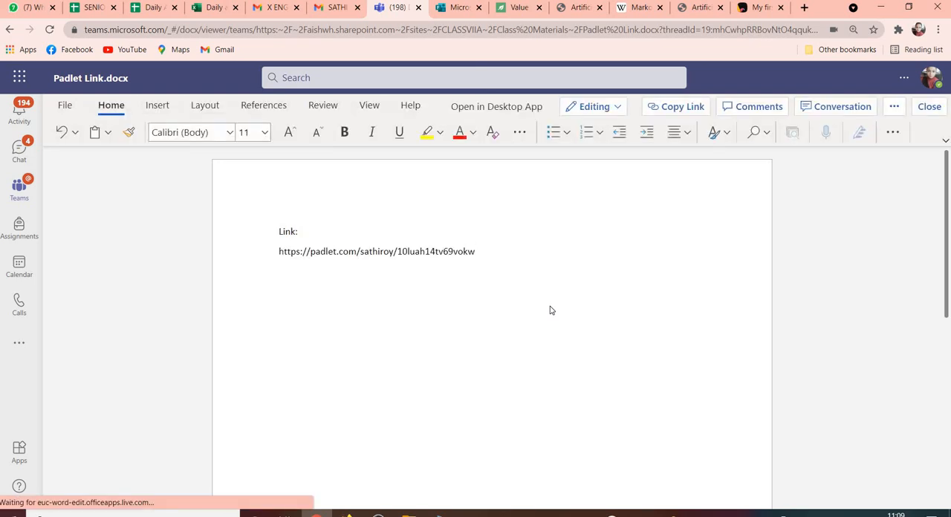
# Add a "Password:" line with the padlet's password beneath it, and close the document.
pyautogui.press('Return')
pyautogui.write('Password')
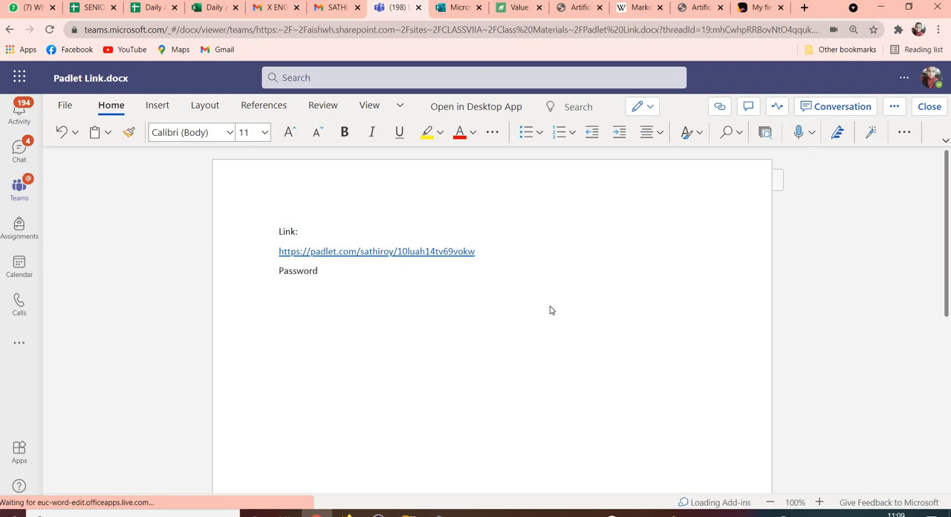
pyautogui.write(':')
pyautogui.press('Return')
pyautogui.write('123456')
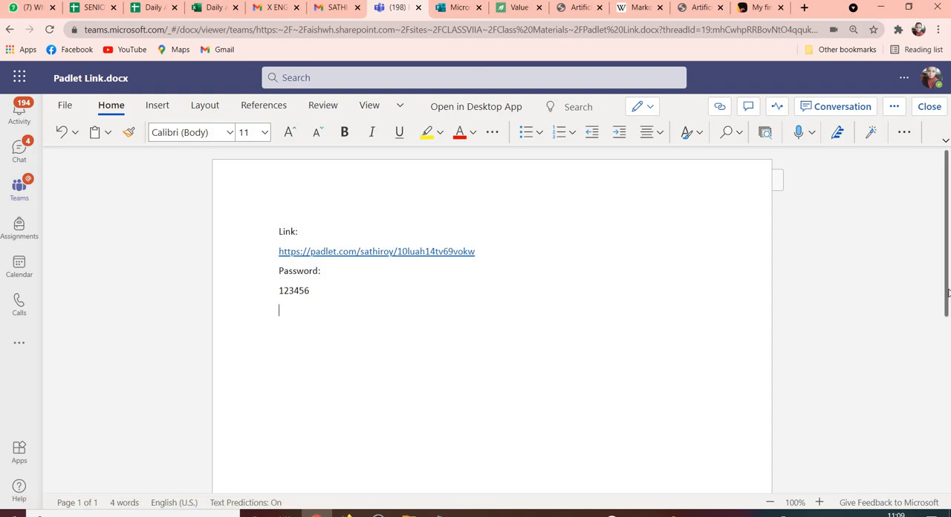
pyautogui.moveTo(947, 295); pyautogui.dragTo(939, 161)
pyautogui.click(928, 107)
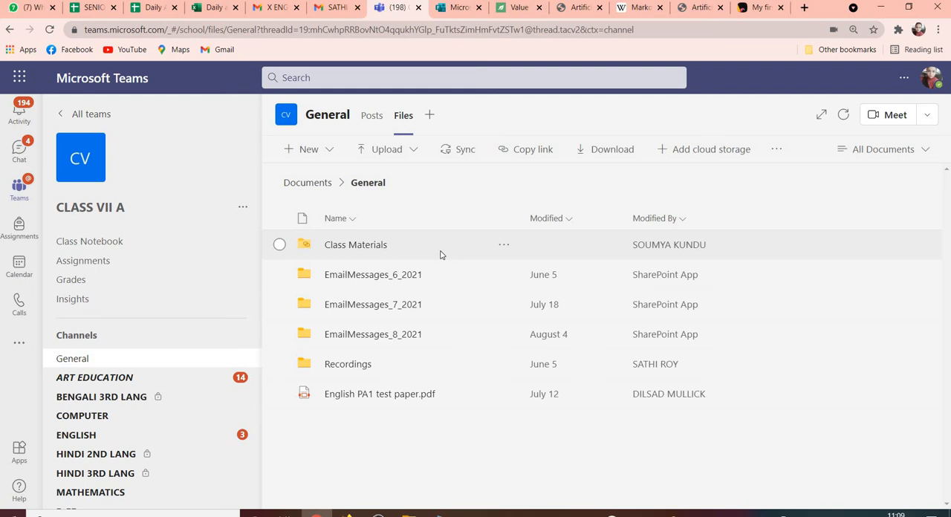
# Reopen Padlet Link.docx from the Class Materials folder.
pyautogui.doubleClick(440, 254)
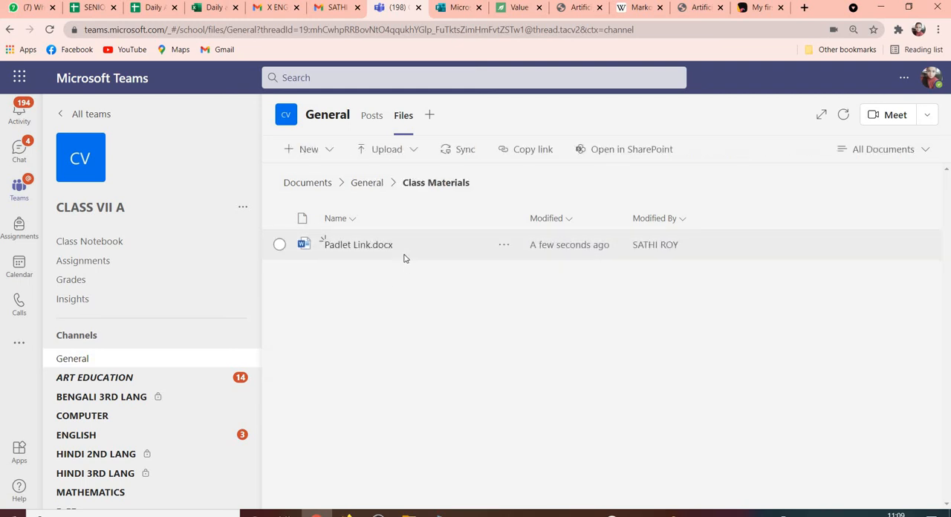
pyautogui.doubleClick(404, 258)
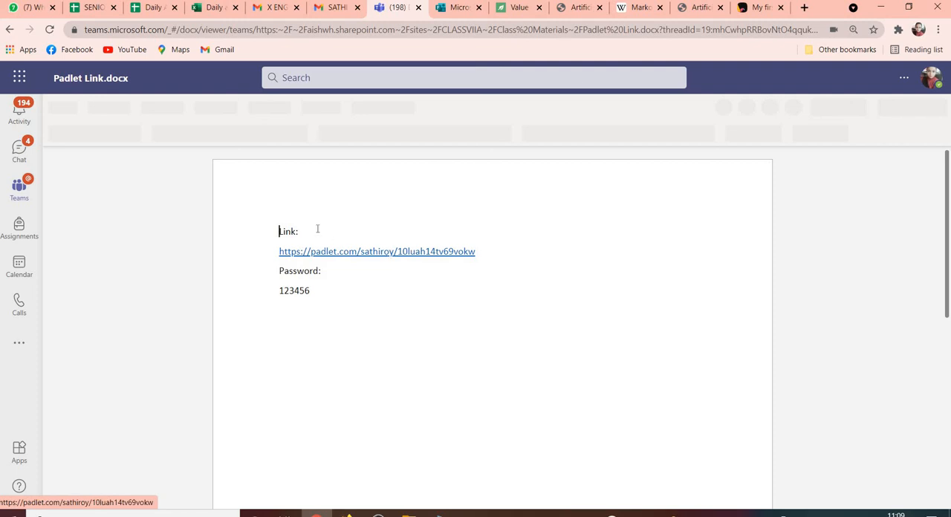
pyautogui.click(463, 341)
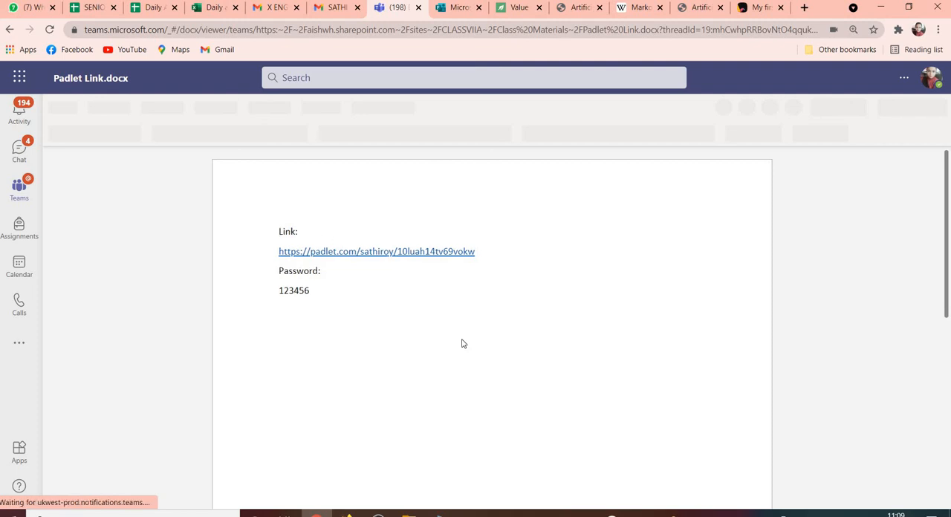
# Copy the full padlet link from the document and load it in a new browser tab.
pyautogui.click(413, 254)
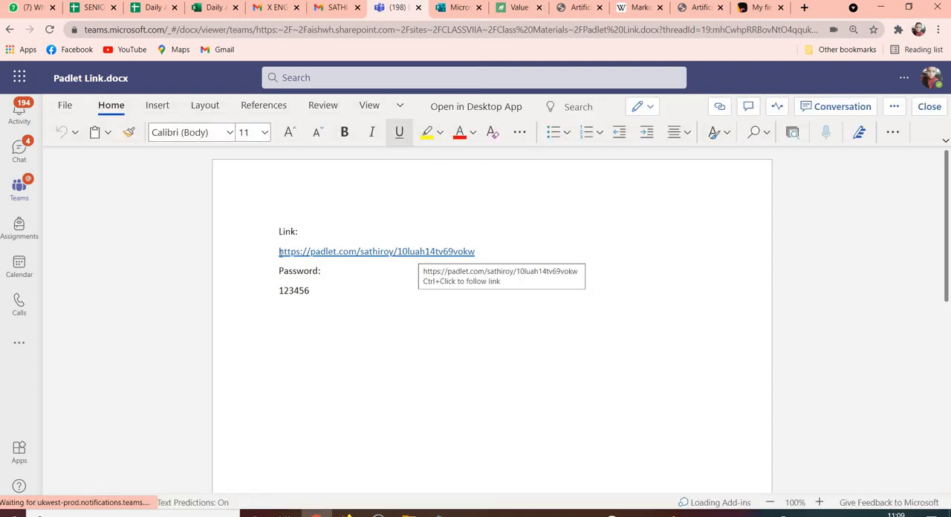
pyautogui.moveTo(280, 253); pyautogui.dragTo(472, 257)
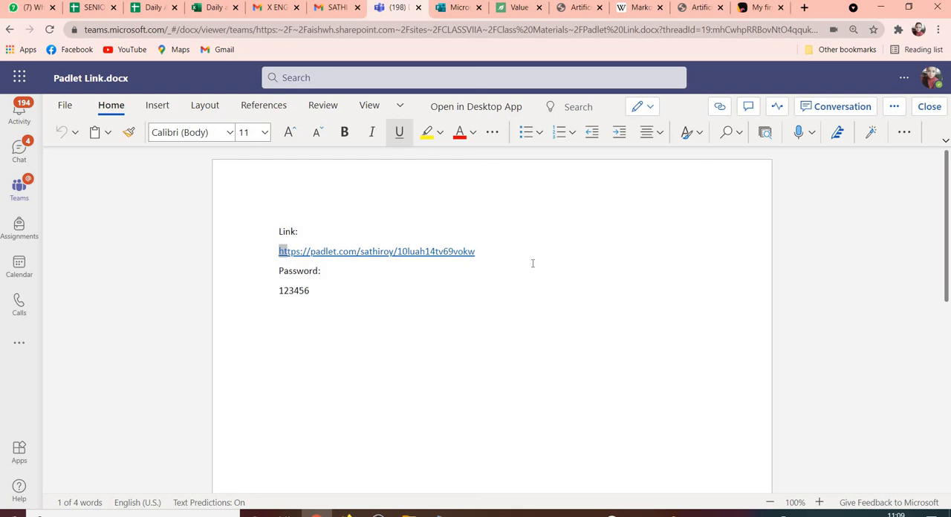
pyautogui.click(533, 263)
pyautogui.moveTo(485, 247); pyautogui.dragTo(389, 240)
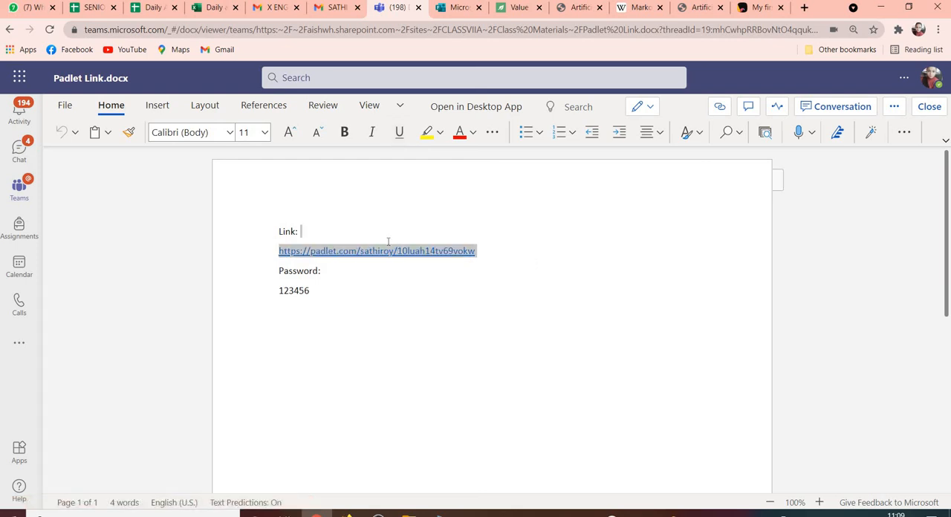
pyautogui.click(476, 301)
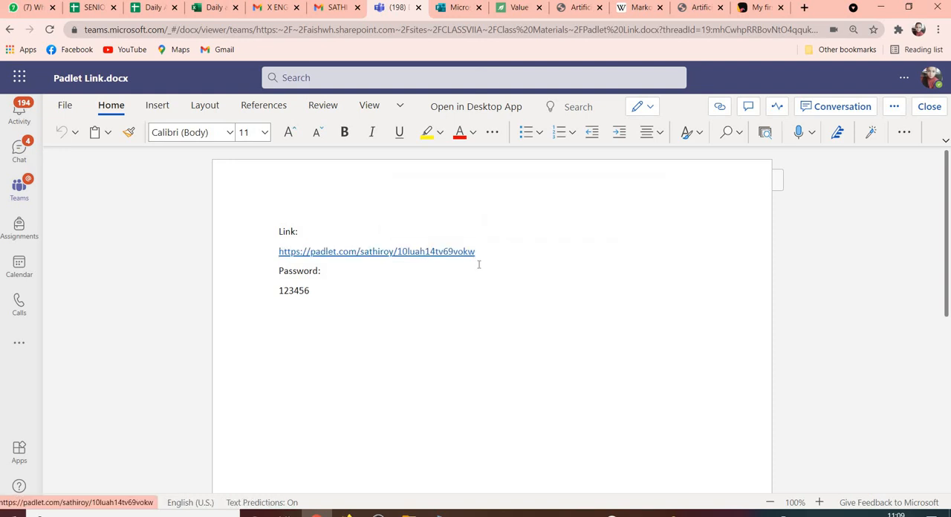
pyautogui.click(480, 264)
pyautogui.moveTo(476, 251); pyautogui.dragTo(278, 254)
pyautogui.hotkey('ctrl', 'c')
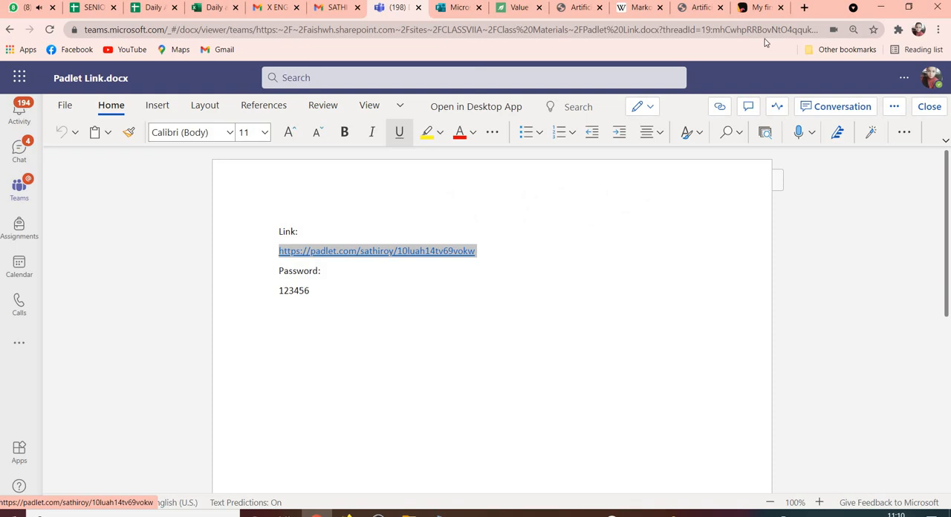
pyautogui.click(804, 8)
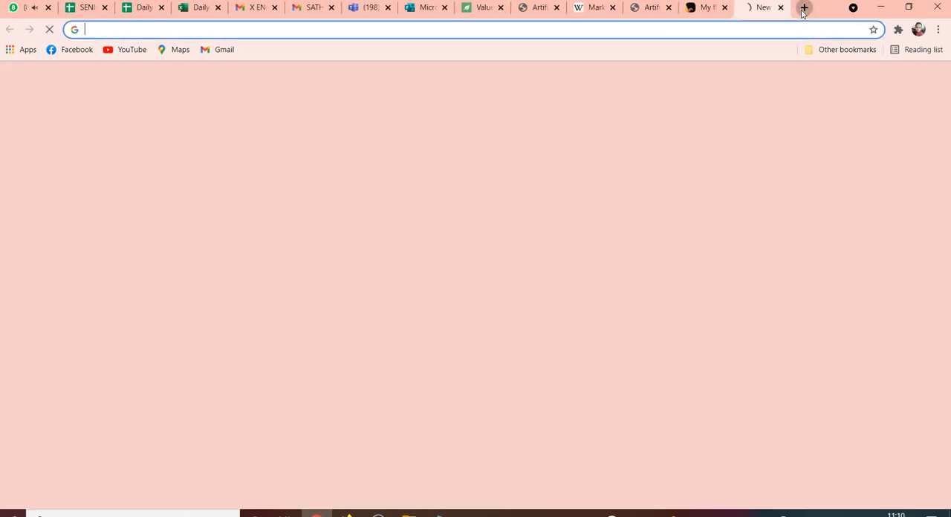
pyautogui.hotkey('ctrl', 'v')
pyautogui.press('Return')
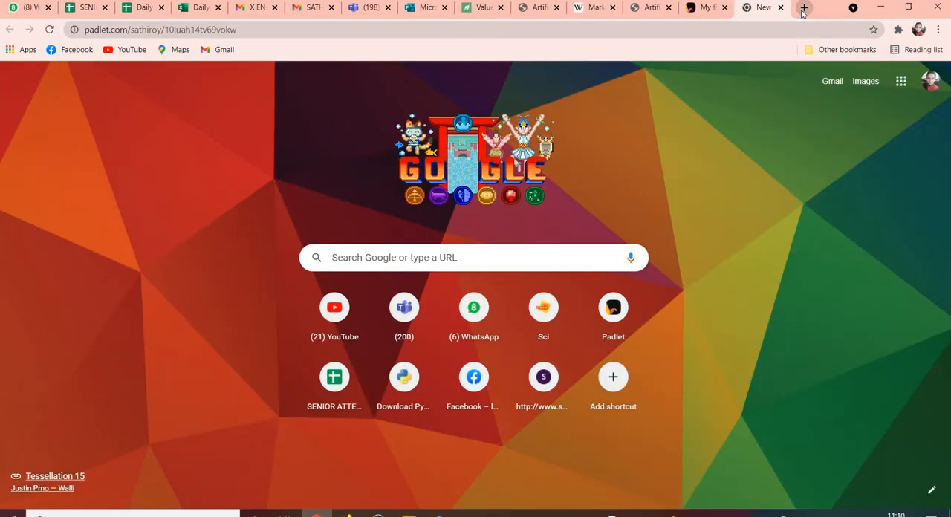